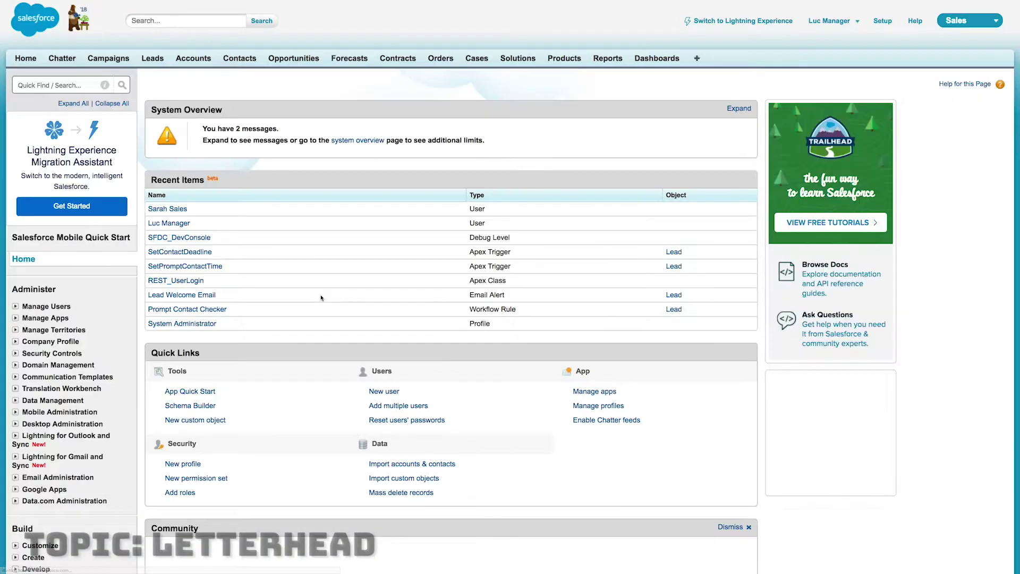
- Find the Letterheads setup page via Quick Find 'letter' and continue past its introduction
left_click(78, 85)
type("letter")
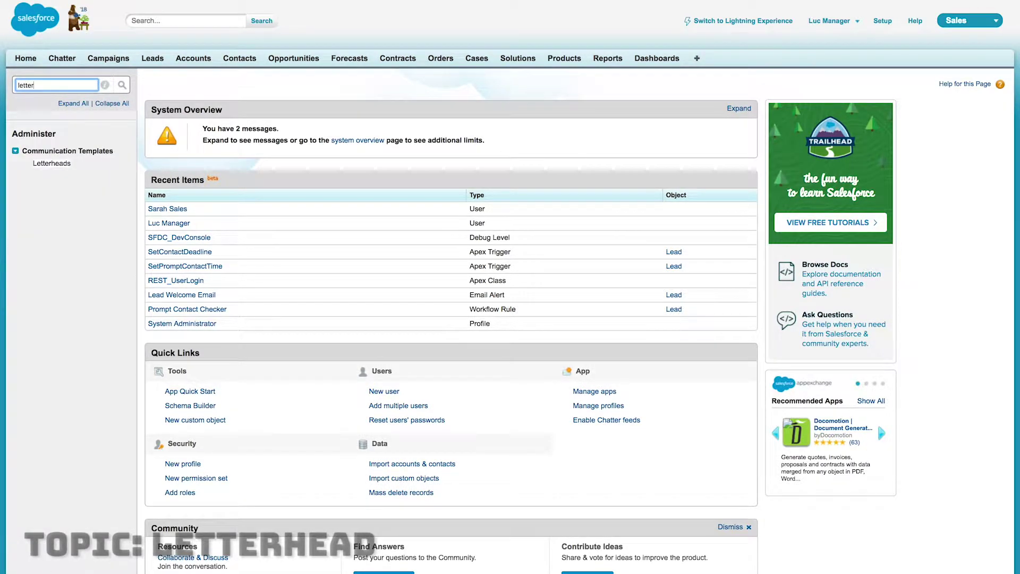
left_click(55, 164)
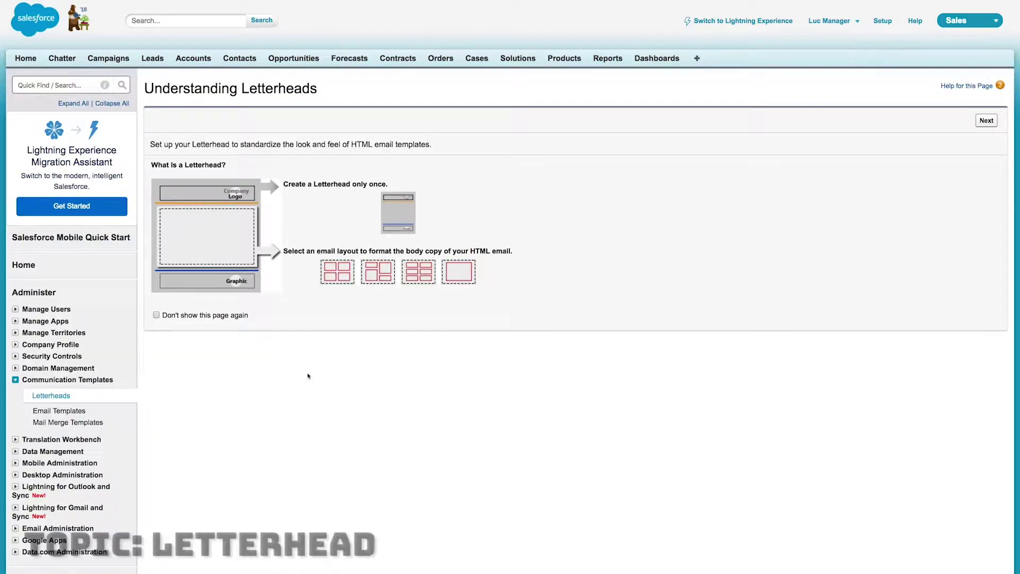
key("ctrl+plus")
key("ctrl+plus")
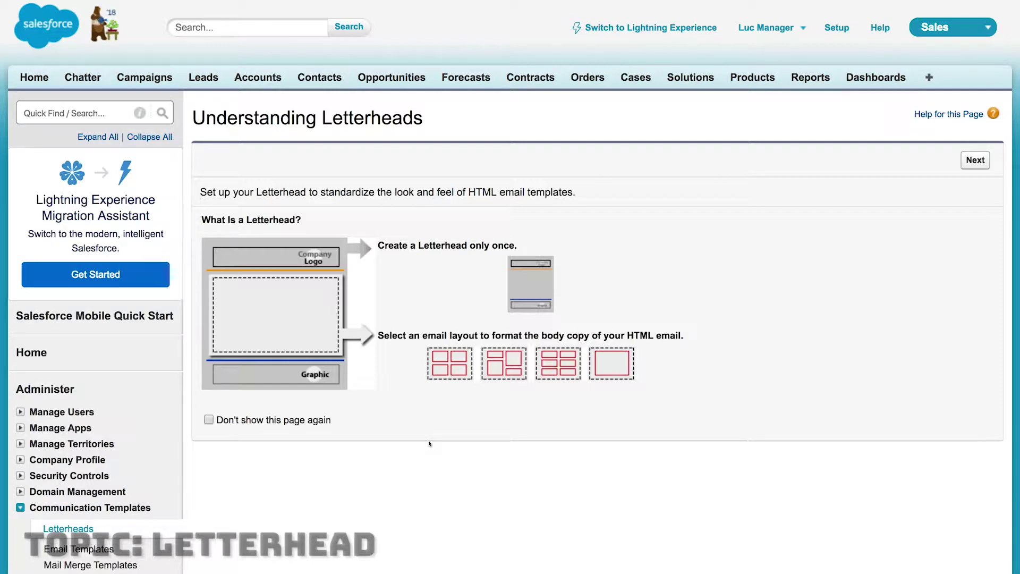
key("ctrl+minus")
key("ctrl+minus")
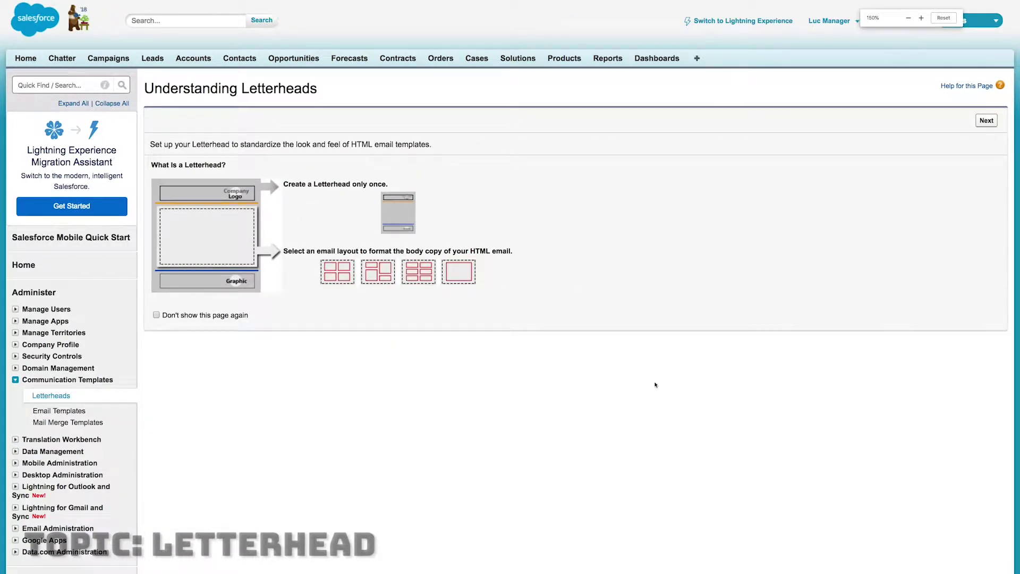
key("Tab")
key("Return")
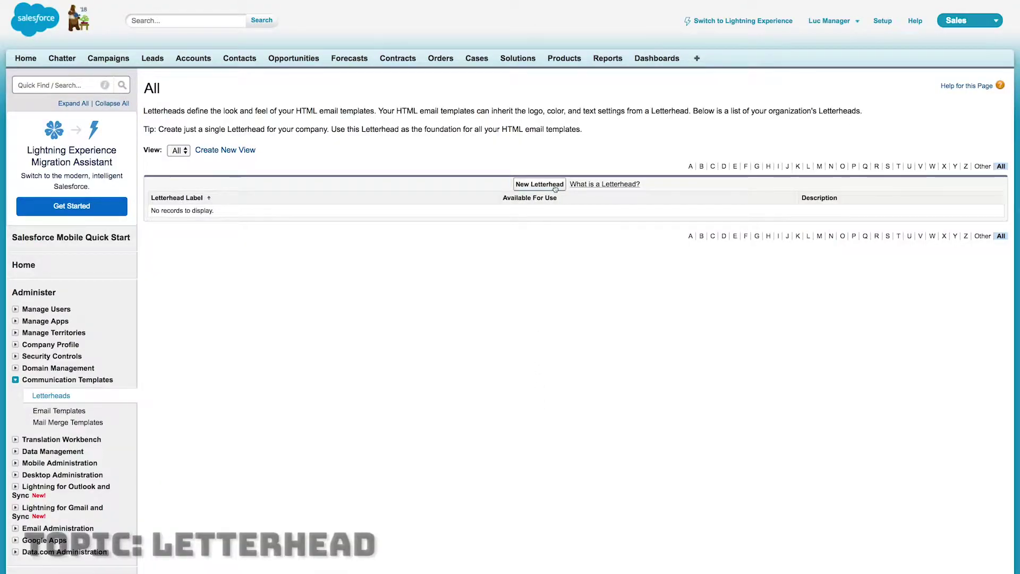
- Create a letterhead labelled SFDC.Guide, available for use, with description 'My letterhead', and save it
left_click(555, 189)
left_click(315, 160)
left_click(339, 174)
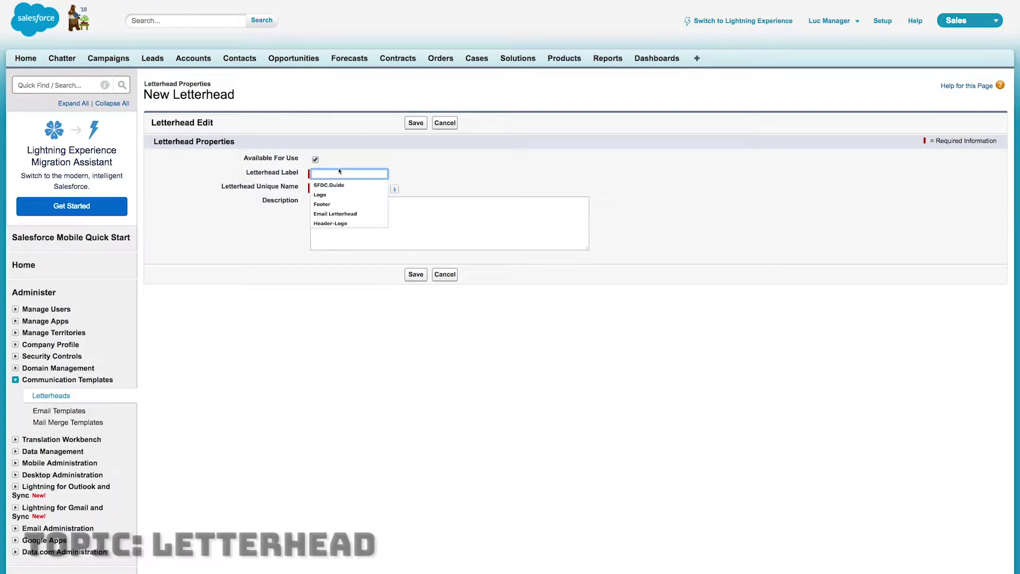
type("SFDC")
key("Down")
key("Tab")
left_click(342, 211)
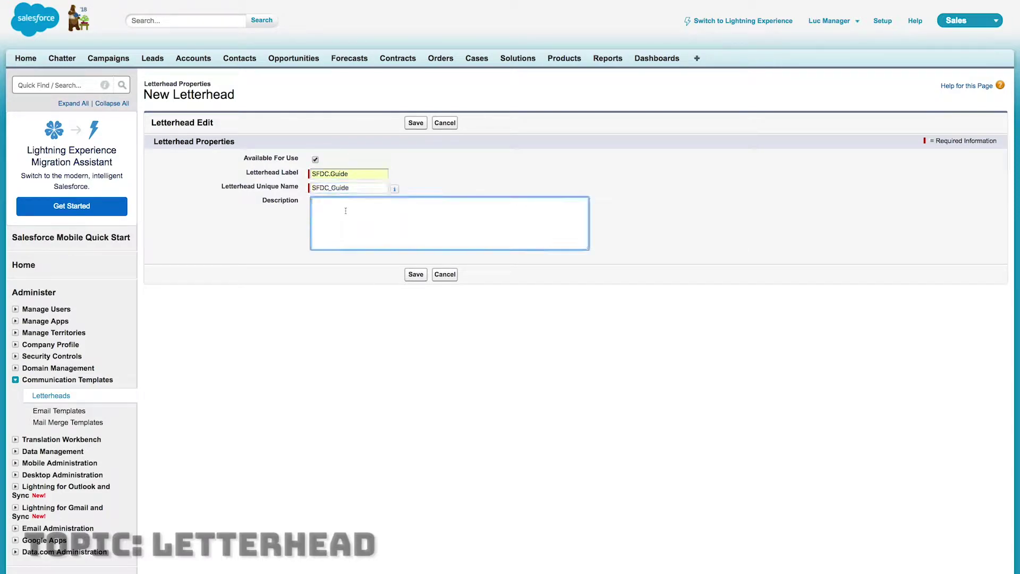
type("My letterhead")
left_click(415, 123)
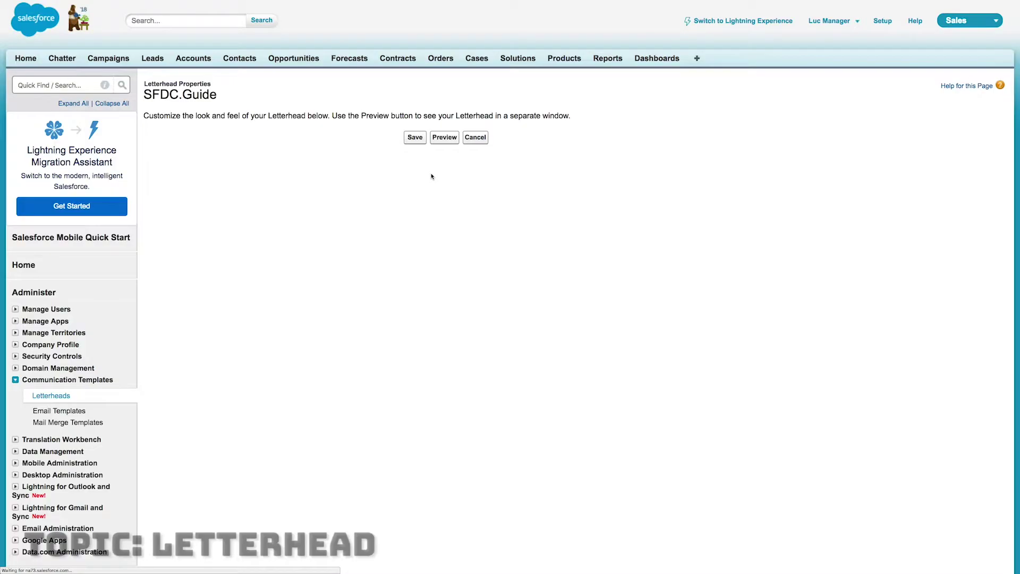
- Make the letterhead's top and middle dividing lines black
scroll(388, 198, "down", 1)
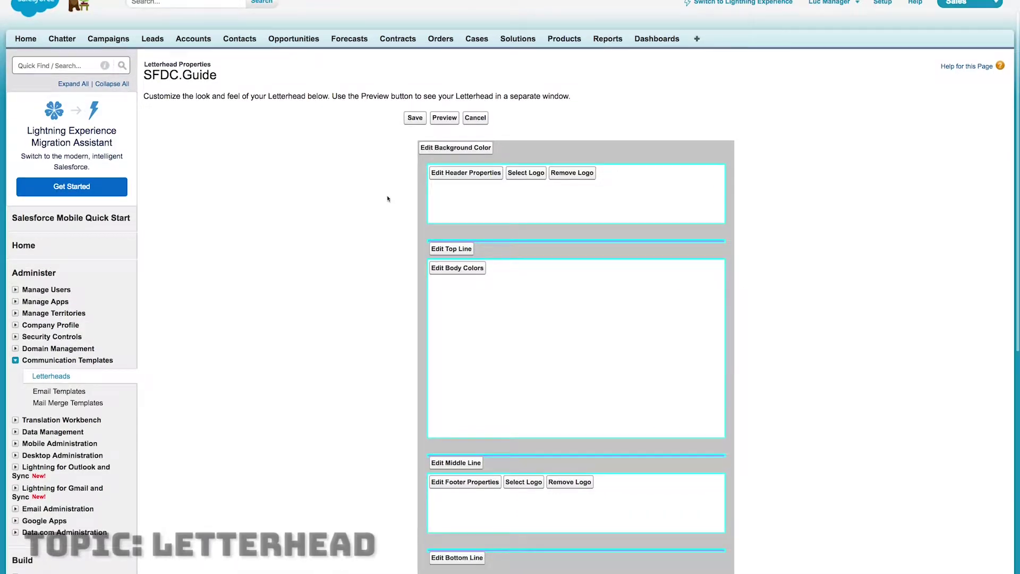
left_click(438, 148)
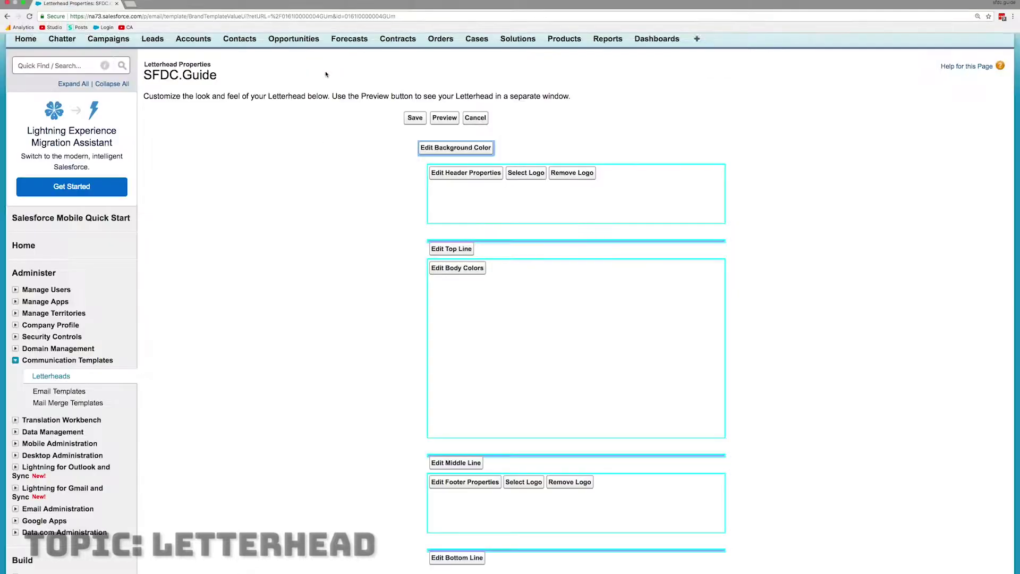
left_click(447, 249)
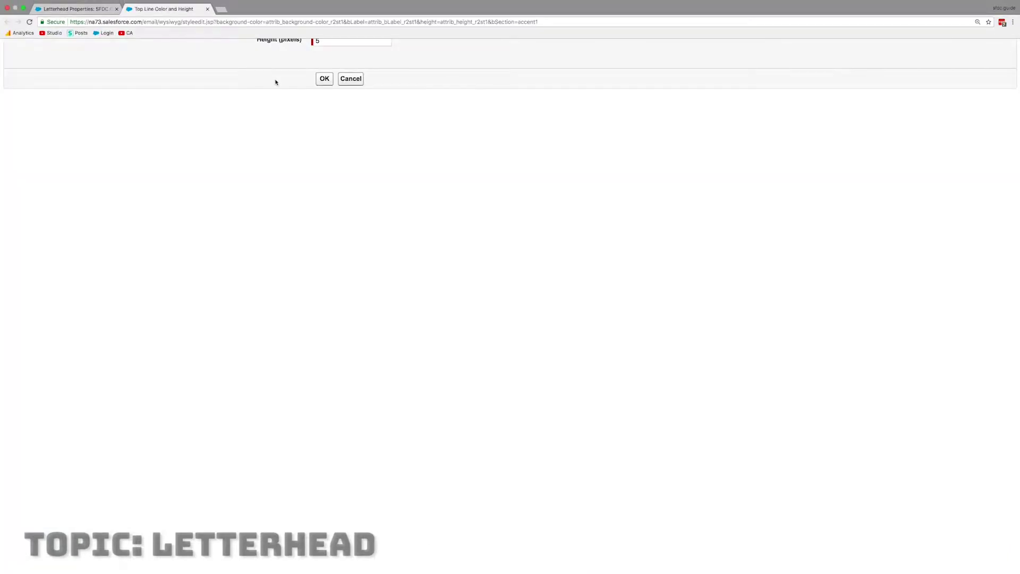
left_click(398, 28)
left_click(405, 106)
left_click(324, 79)
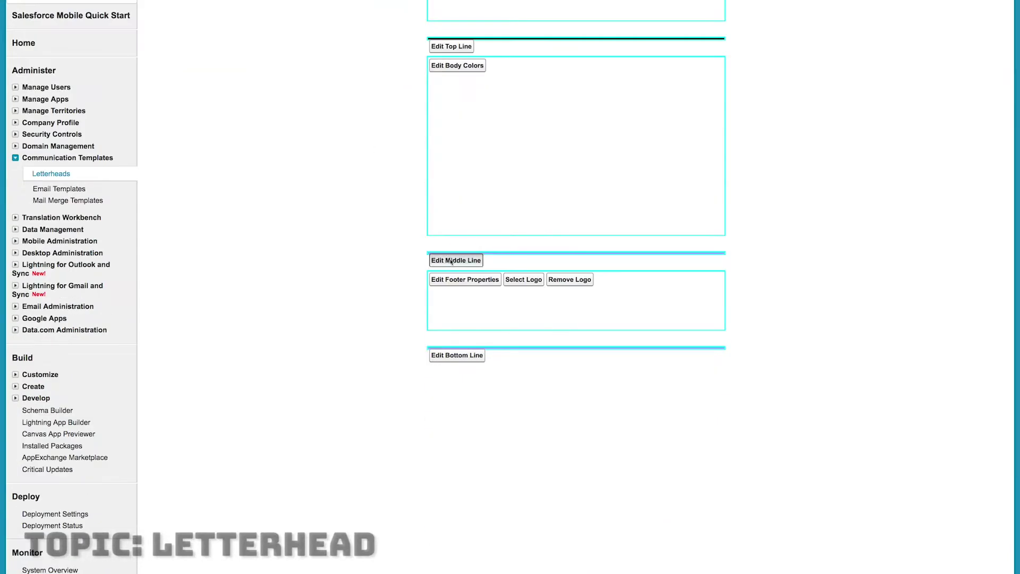
left_click(451, 261)
left_click(399, 28)
left_click(404, 106)
left_click(324, 79)
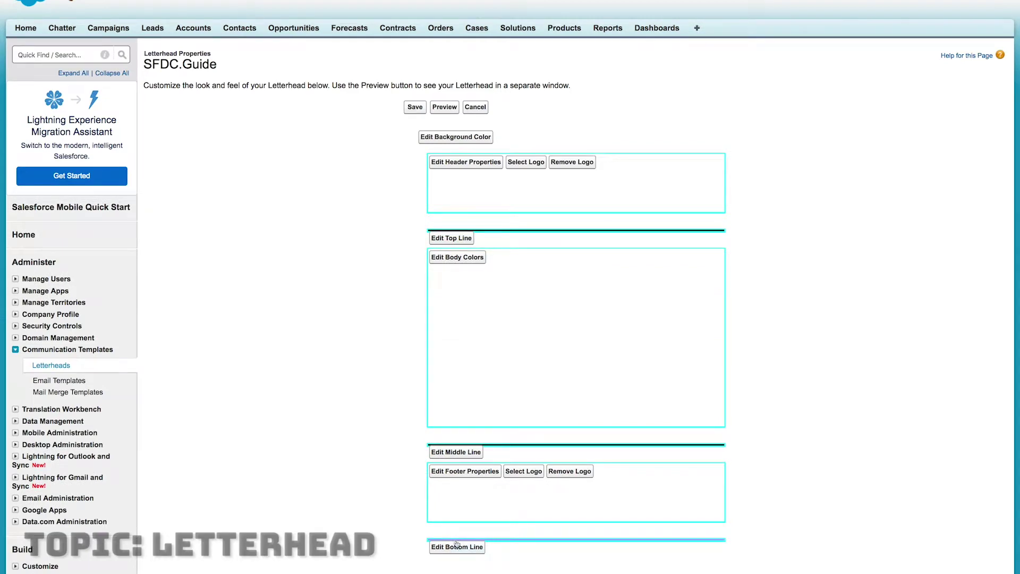
- Pick a new colour for the letterhead's bottom line
scroll(454, 497, "down", 6)
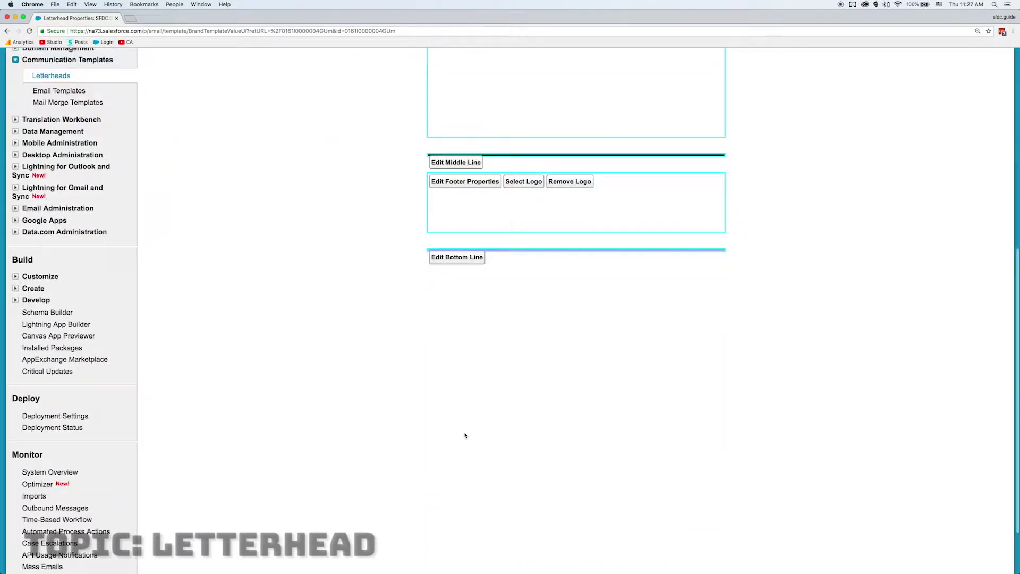
left_click(457, 212)
left_click(317, 322)
left_click(321, 326)
left_click(397, 373)
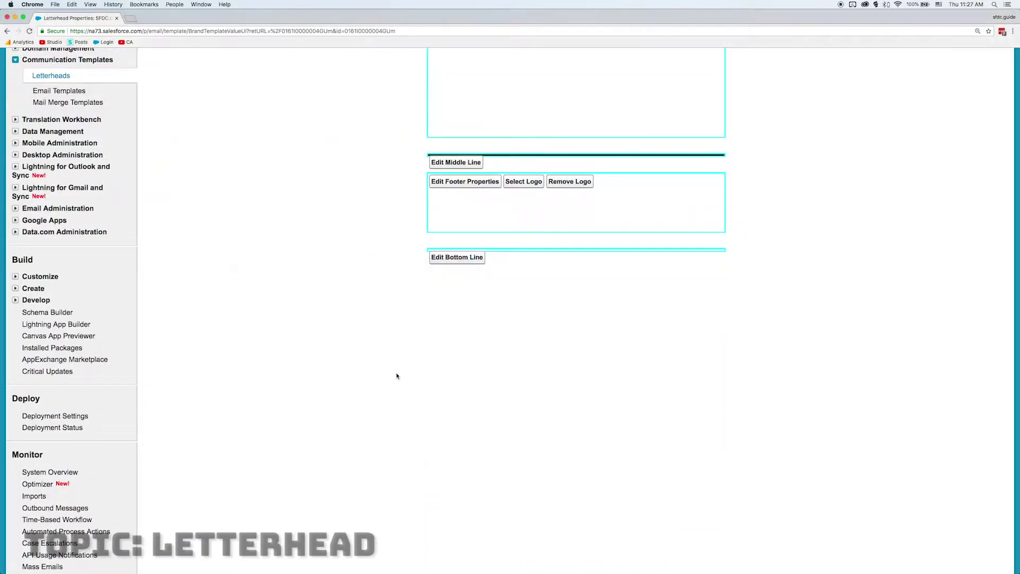
- Check the header and footer properties, closing both without changes
left_click(466, 202)
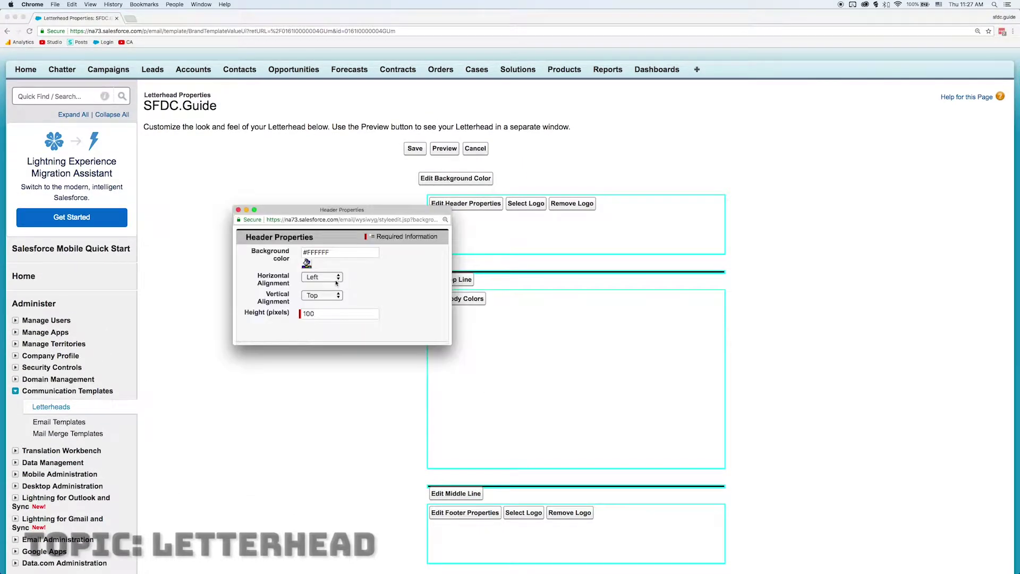
left_click(384, 330)
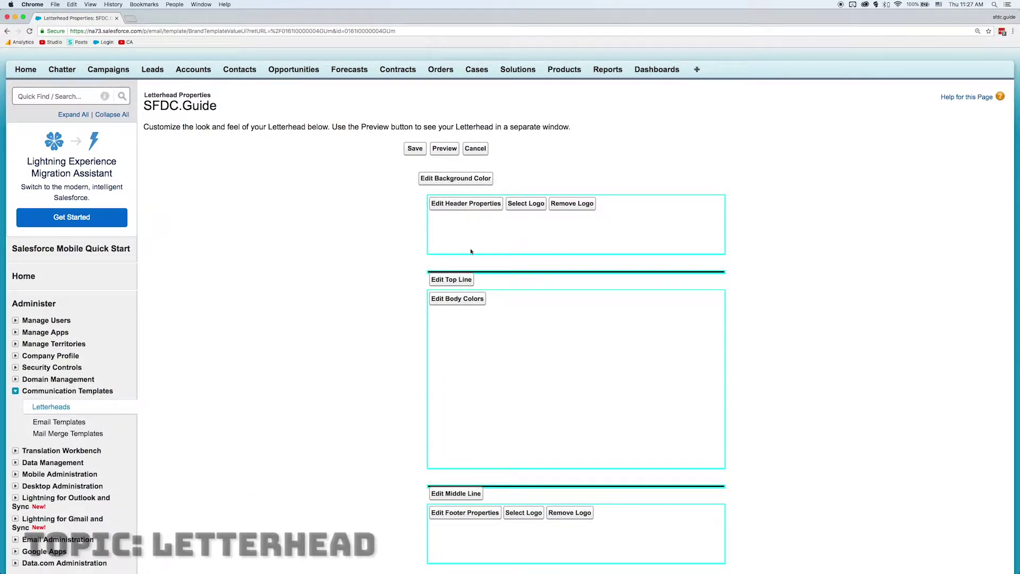
scroll(514, 230, "down", 2)
left_click(467, 444)
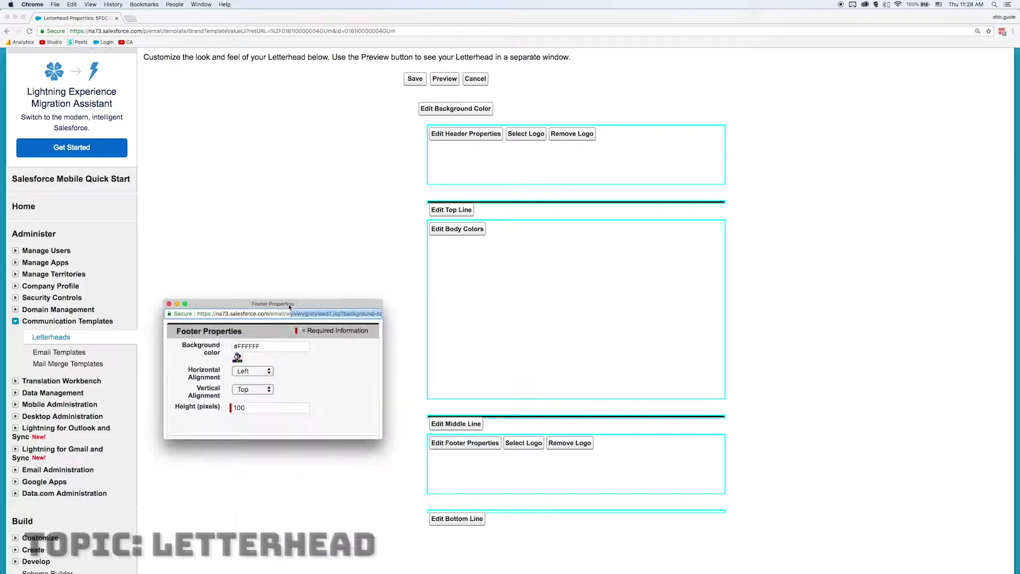
left_click(322, 422)
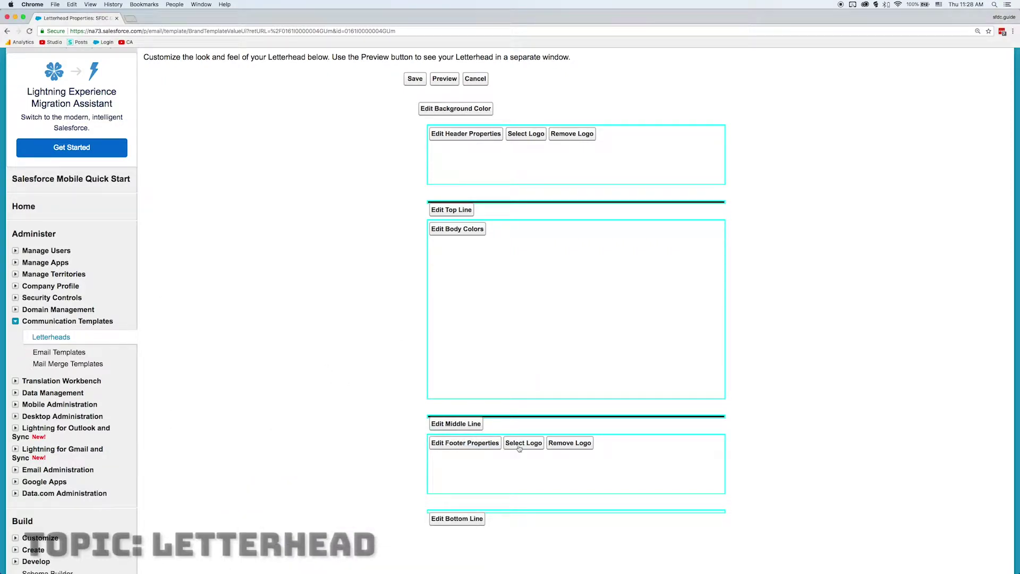
- Use the Header-Logo image from the Email Letterhead folder as the header logo
left_click(540, 136)
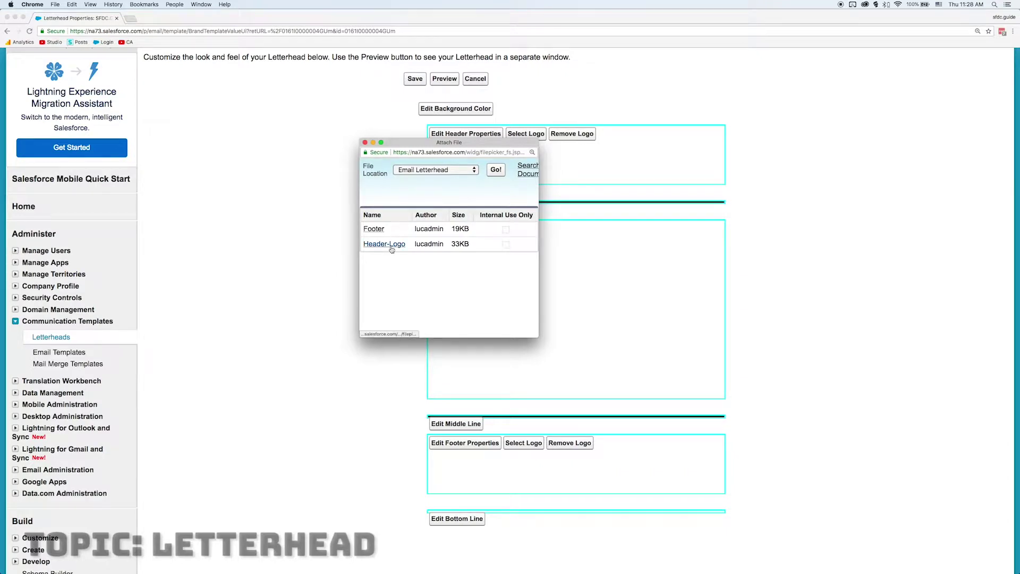
left_click(463, 170)
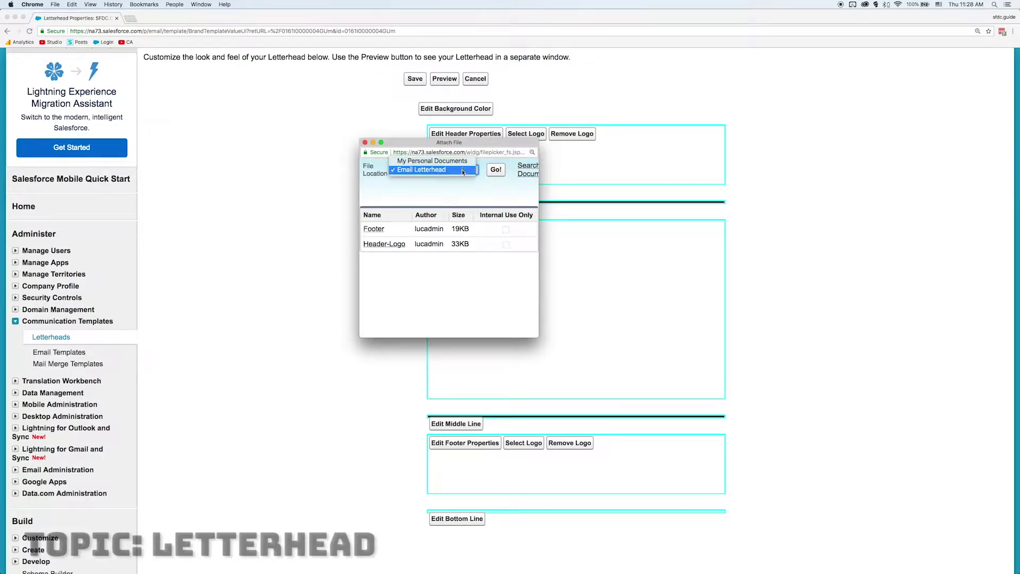
left_click(463, 170)
left_click(384, 244)
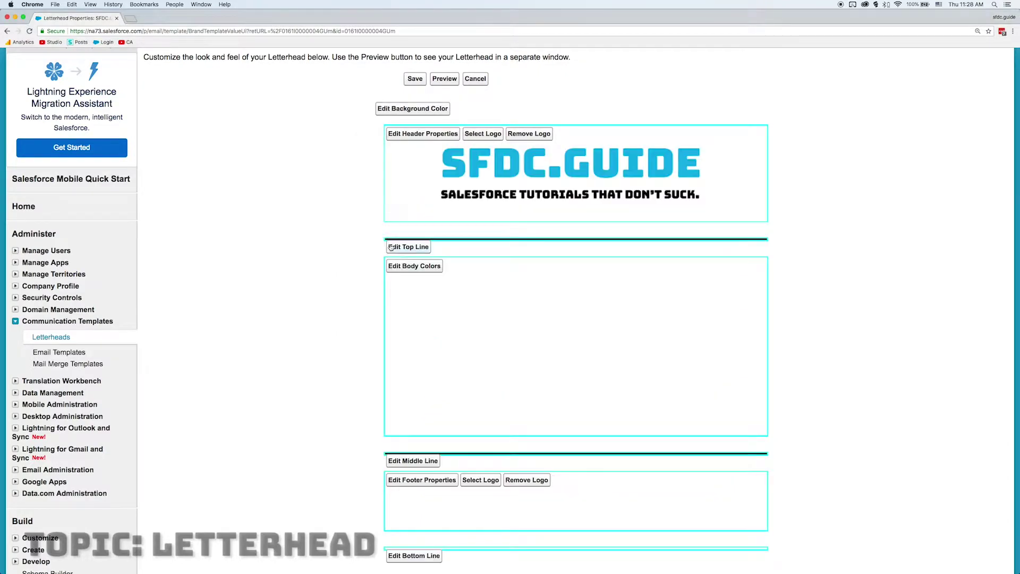
- Use the Footer image as the letterhead's footer logo
scroll(393, 298, "down", 1)
left_click(482, 452)
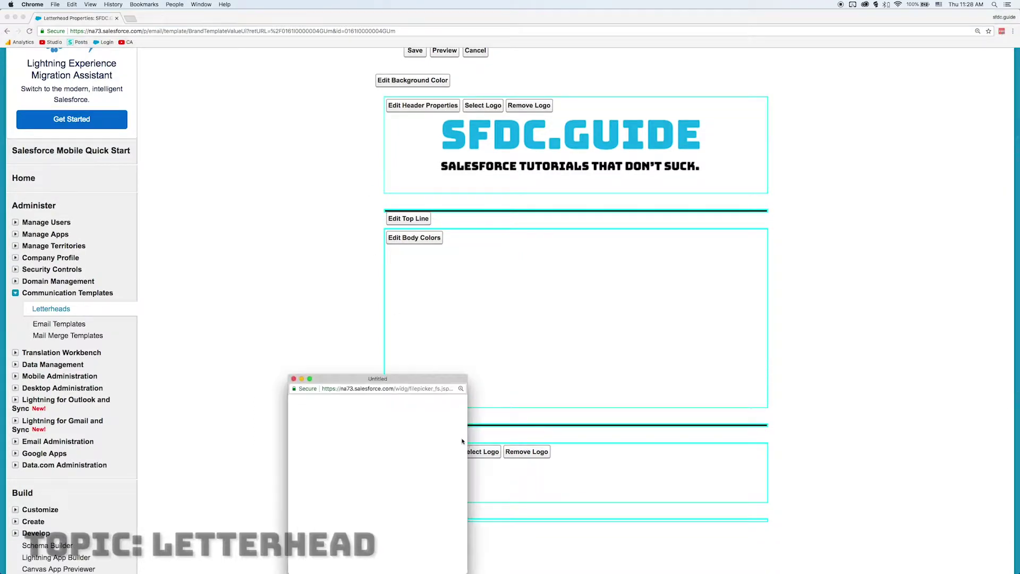
left_click_drag(404, 386, 331, 205)
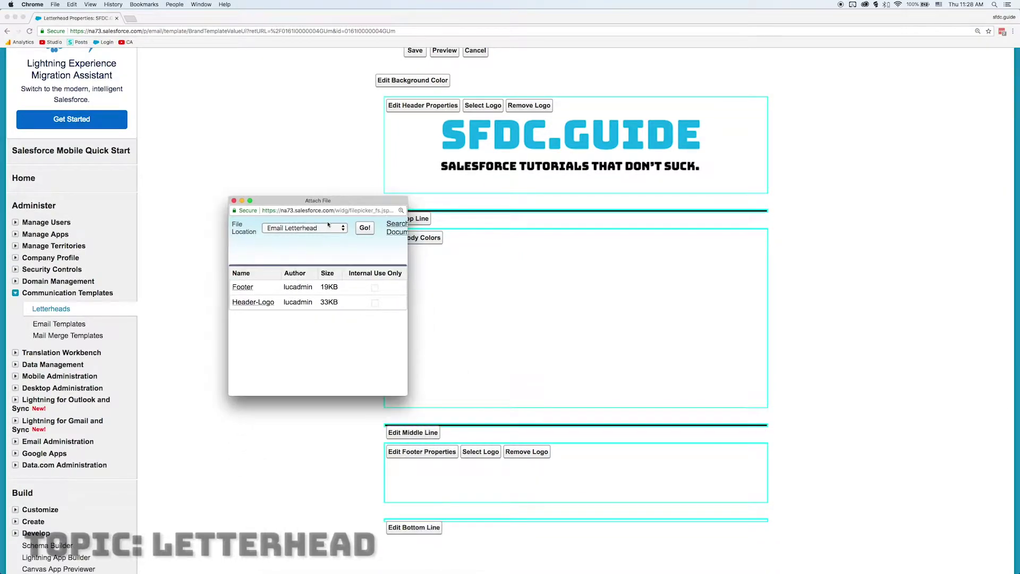
left_click(244, 291)
scroll(317, 269, "down", 2)
scroll(317, 263, "up", 6)
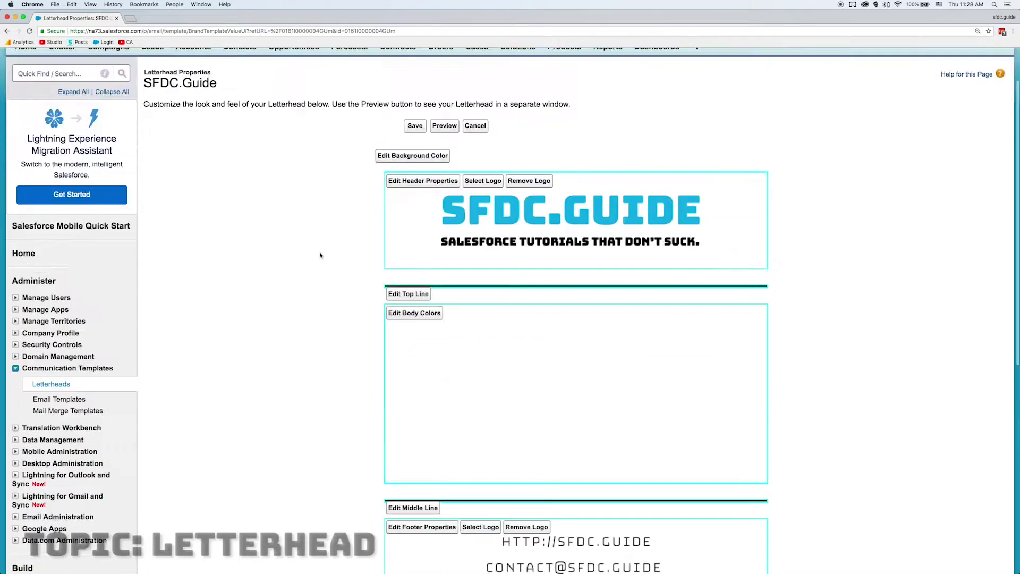
scroll(320, 253, "down", 1)
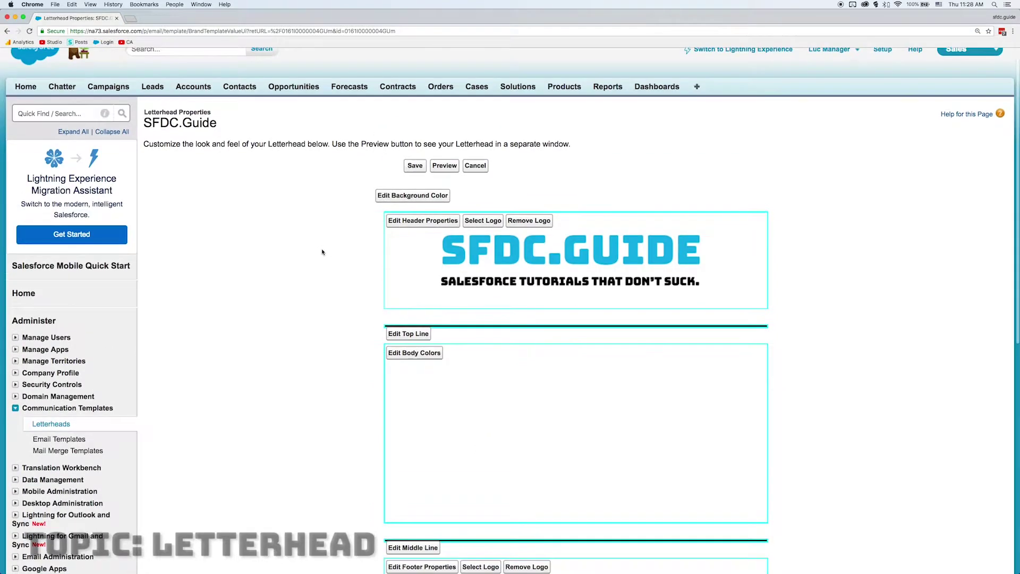
- Preview the SFDC.Guide letterhead in a separate tab, close it, and save the design
left_click(445, 166)
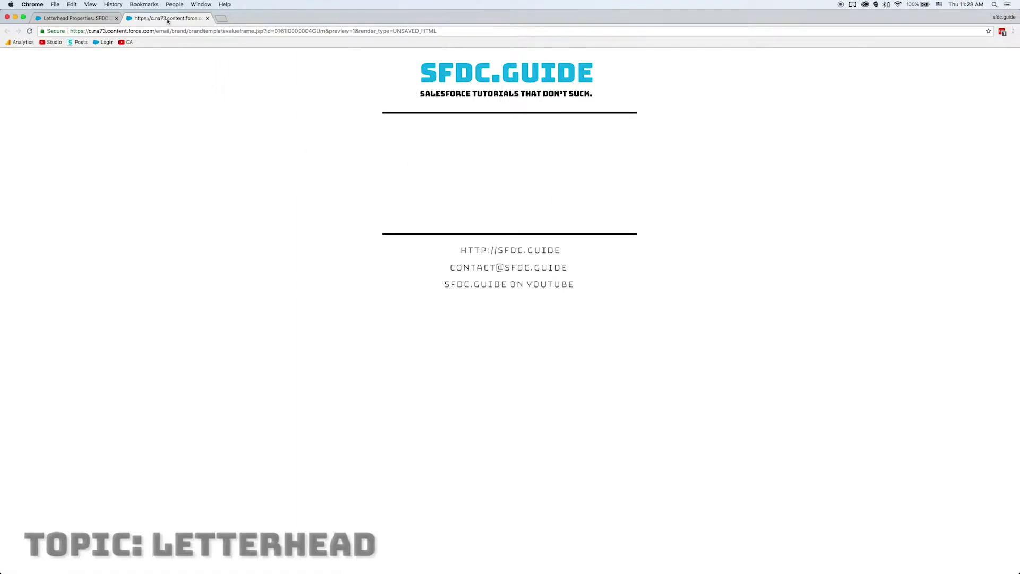
key("super+w")
left_click(415, 165)
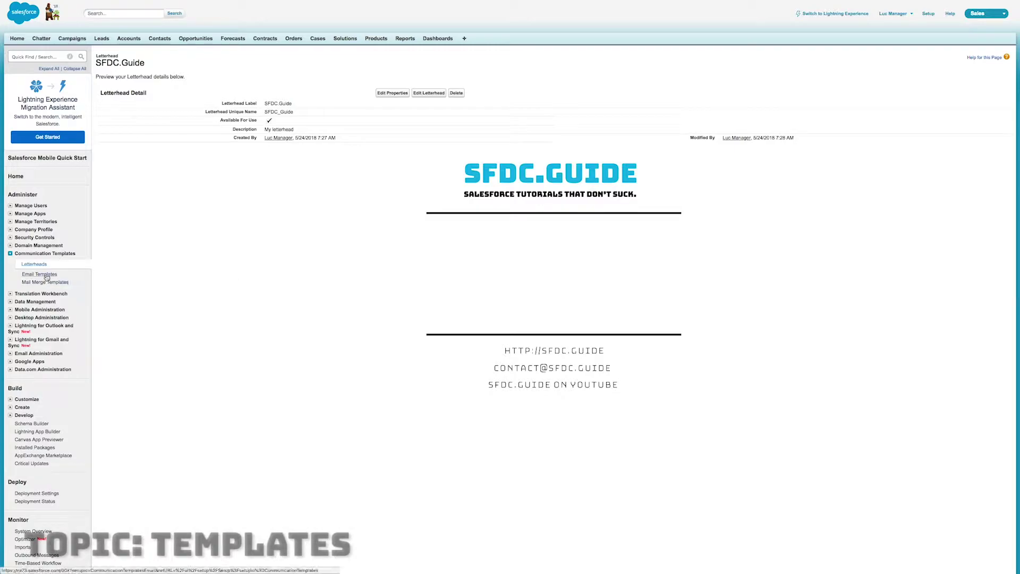
- Start a new HTML (using Letterhead) email template in My Personal Email Templates
left_click(46, 275)
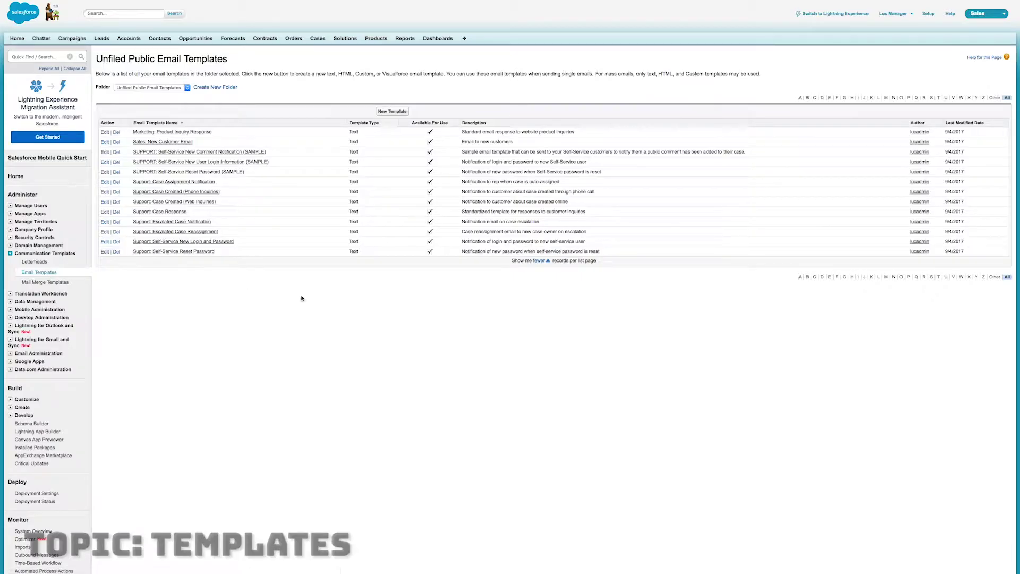
left_click(186, 88)
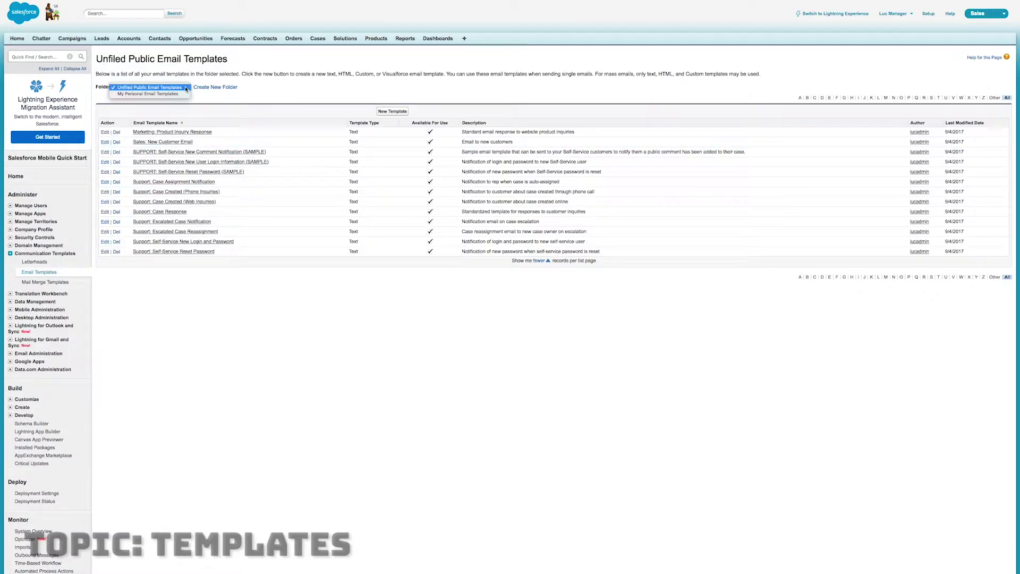
left_click(184, 94)
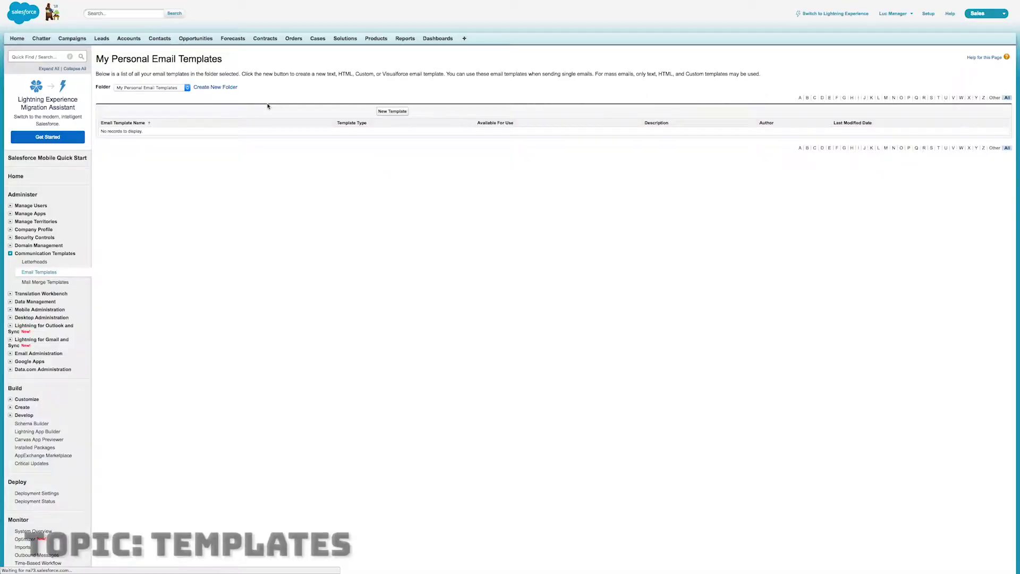
left_click(398, 112)
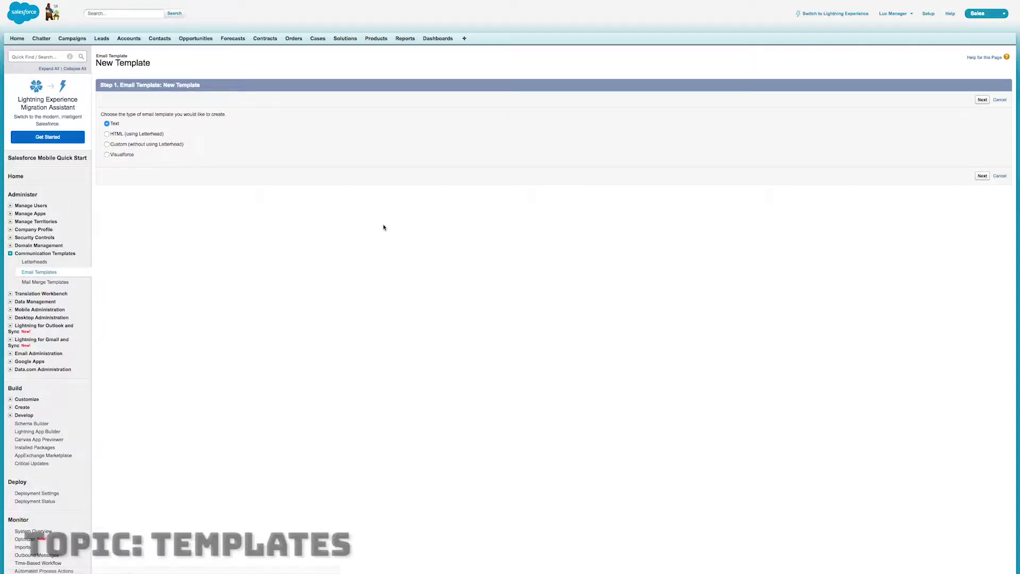
left_click(107, 135)
left_click(980, 100)
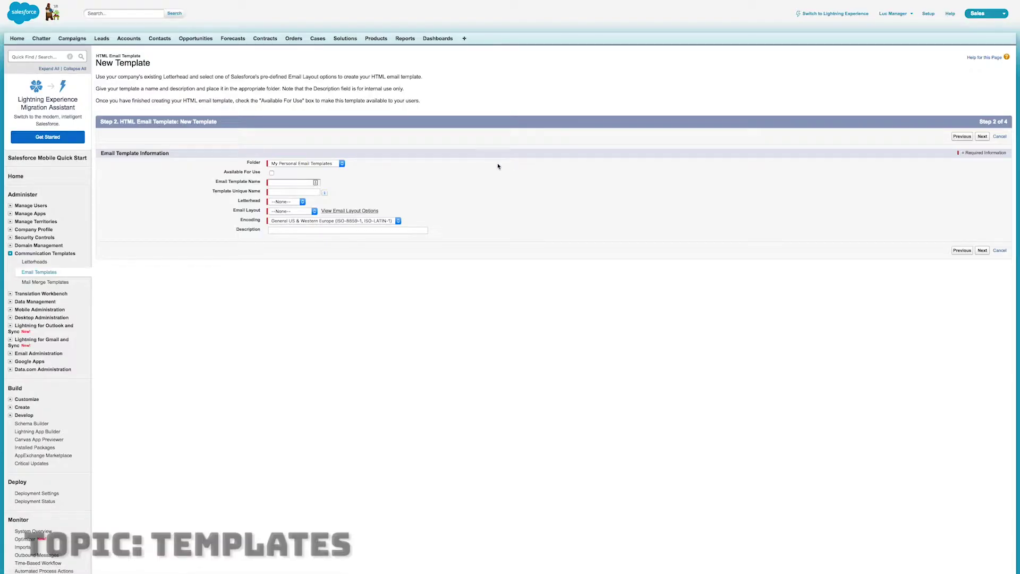
- Name the template Welcome Mail with SFDC.Guide letterhead, Free Form Letter layout, and description 'Welcoming a new potential customer'
left_click(275, 182)
type("Welcome Mail")
key("Tab")
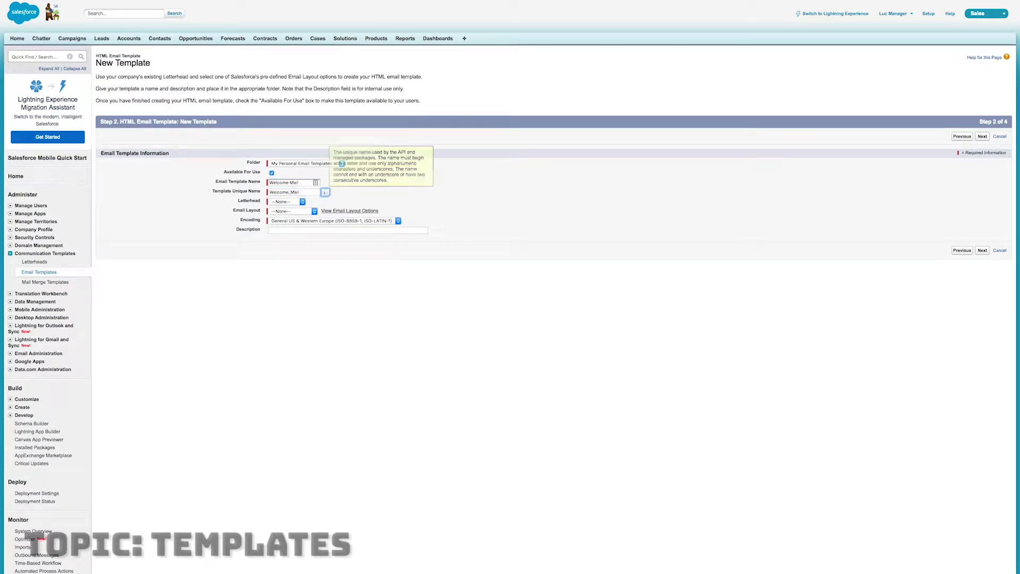
left_click(287, 201)
left_click(283, 207)
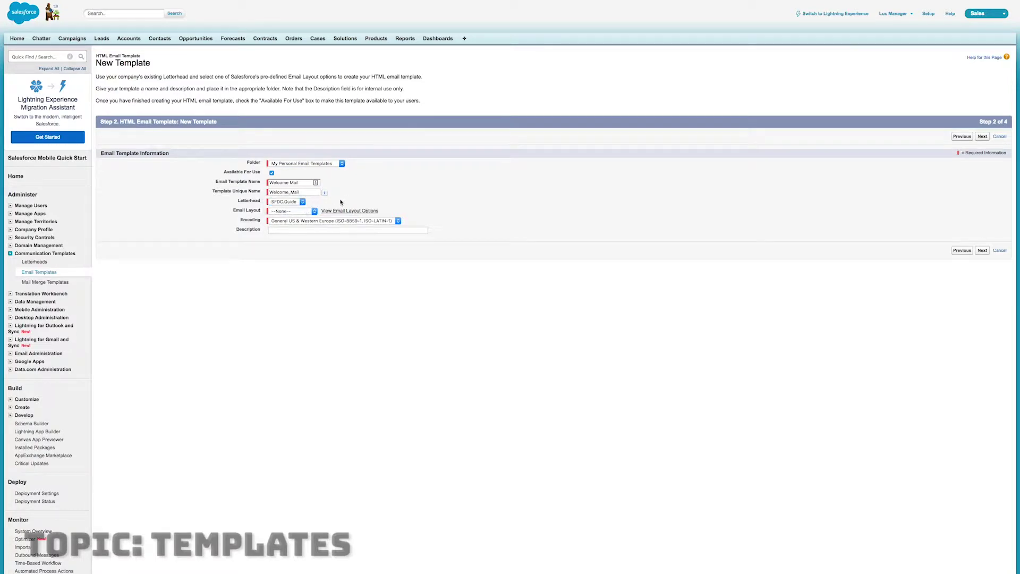
left_click(311, 212)
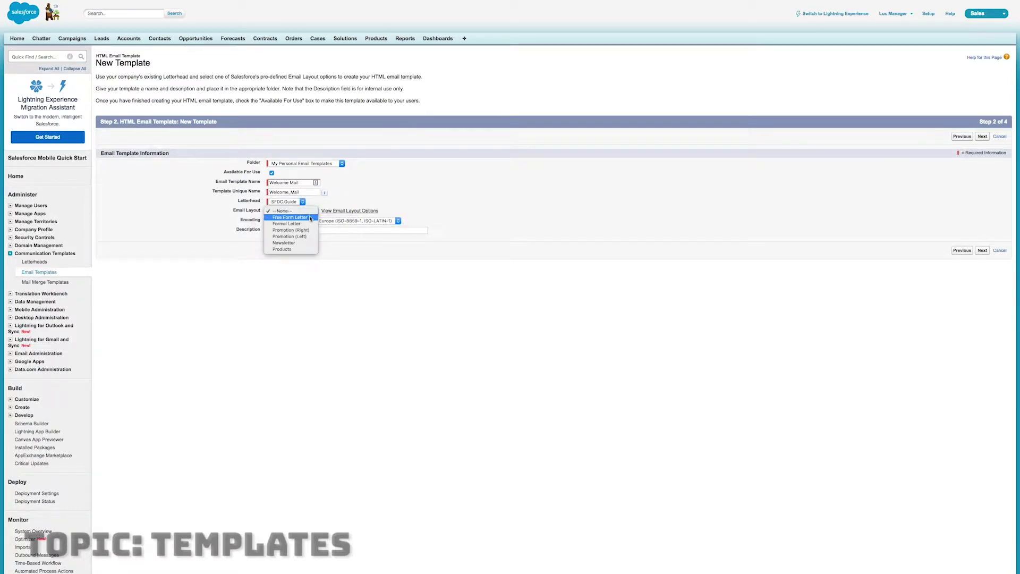
left_click(311, 218)
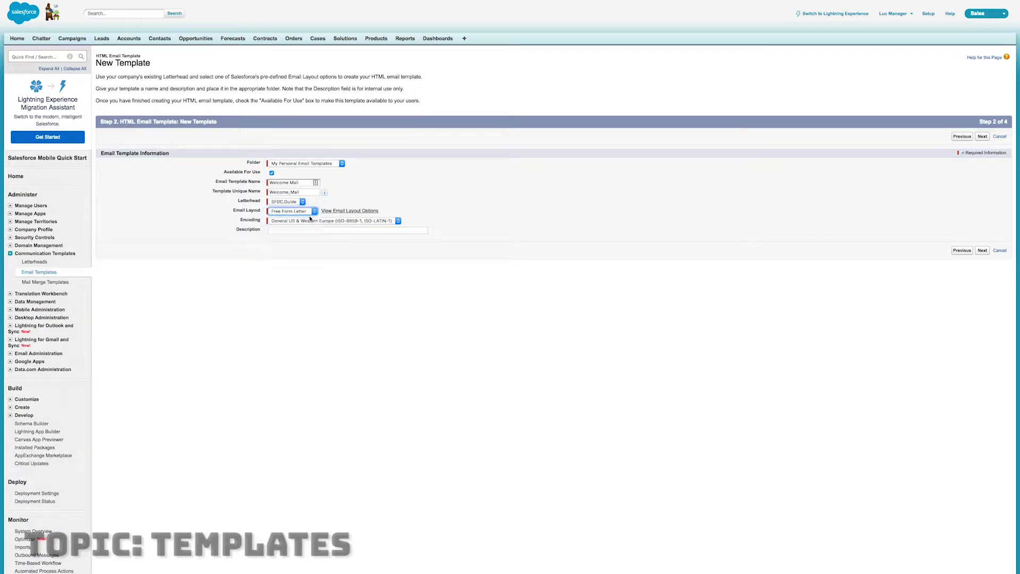
left_click(338, 211)
left_click(423, 230)
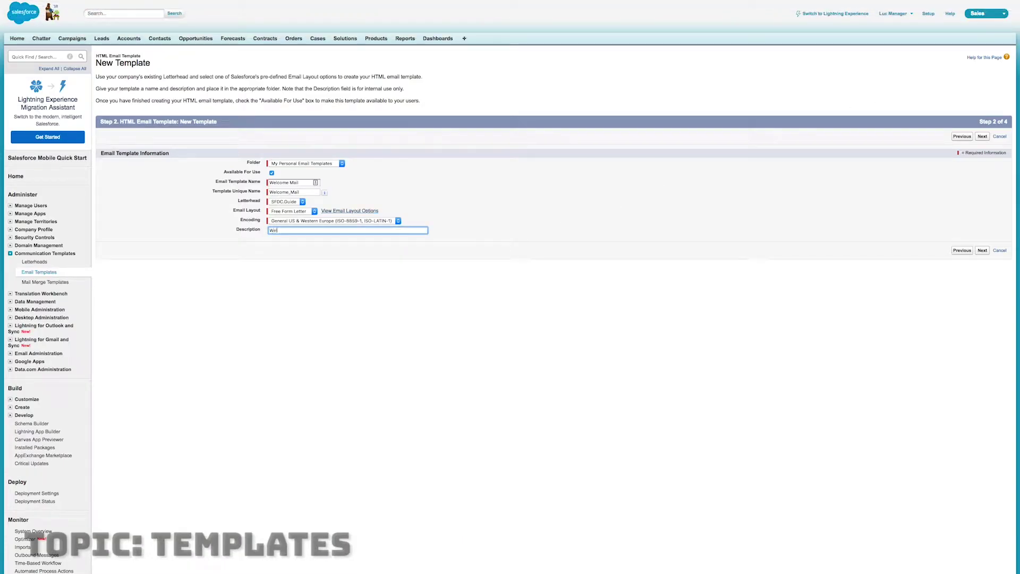
type("Welcoming a new potential customer")
key("Return")
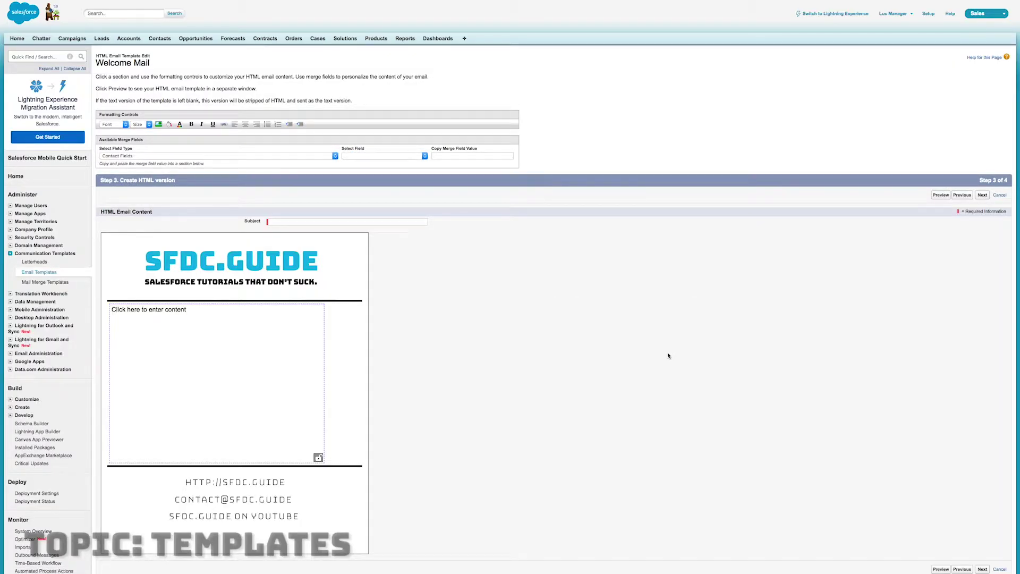
- Insert the Lead First Name merge field {!Lead.FirstName} after 'Hello' in the body
key("super+plus")
key("super+plus")
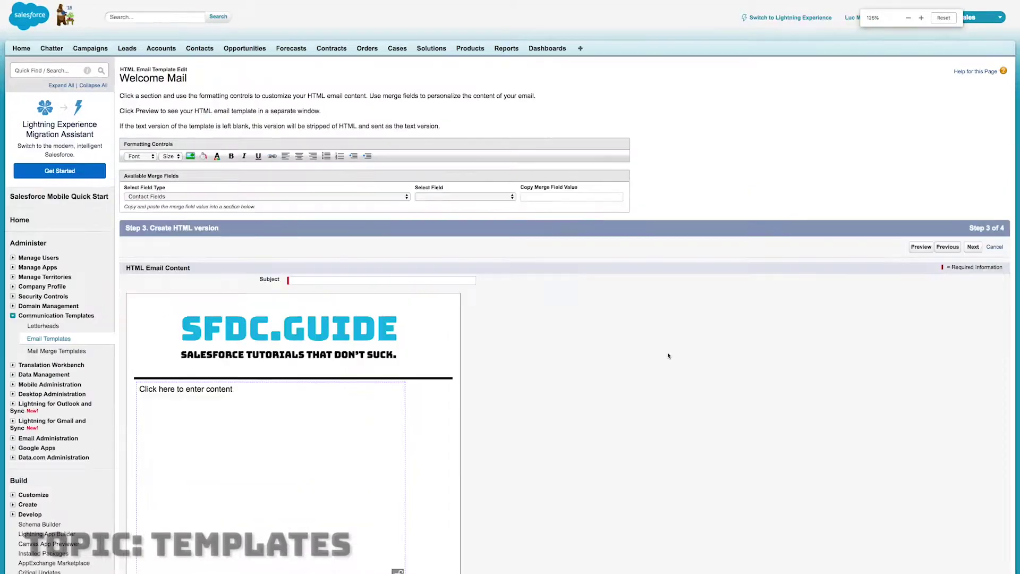
scroll(641, 353, "down", 5)
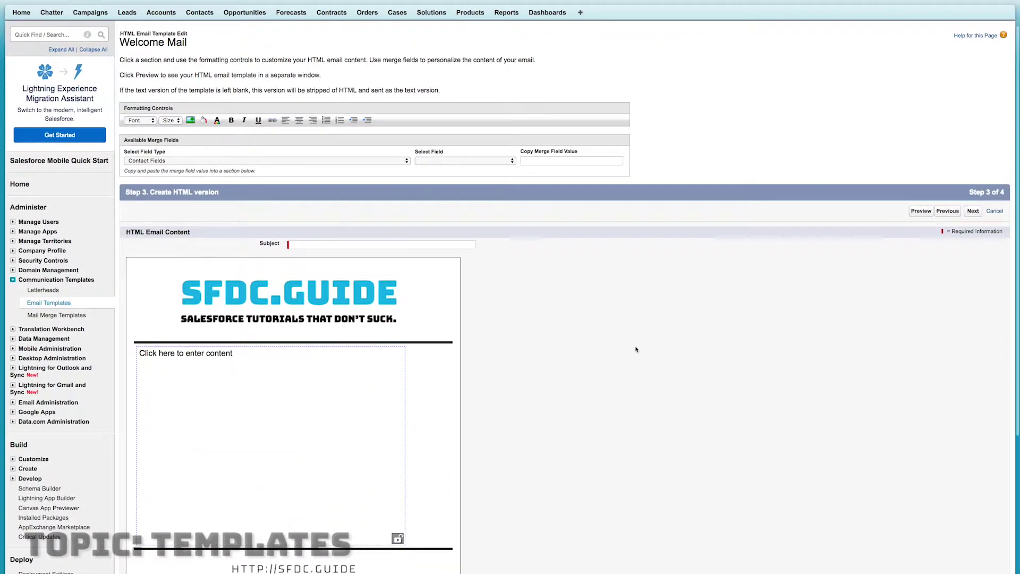
left_click(274, 59)
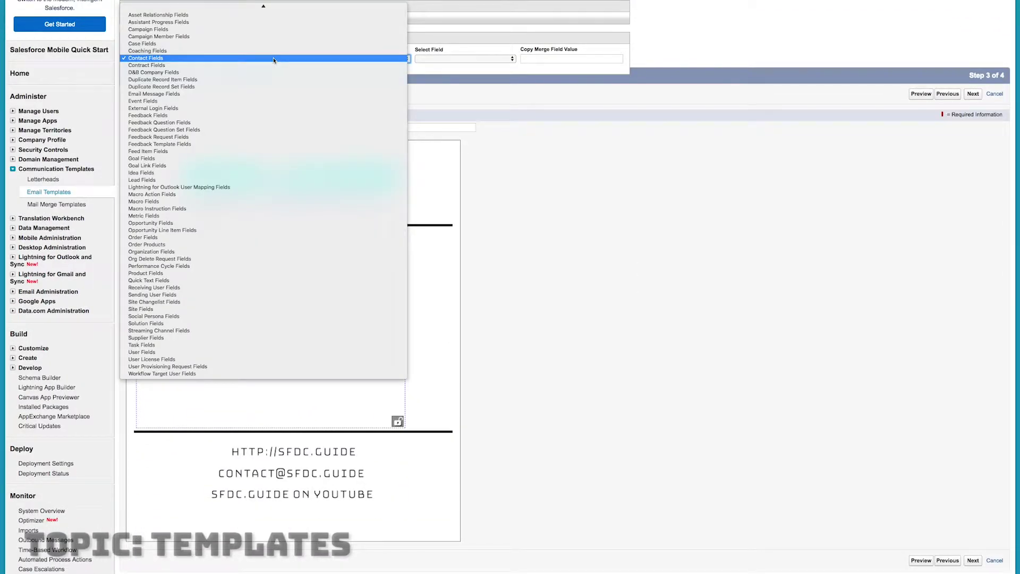
left_click(264, 180)
scroll(576, 182, "up", 3)
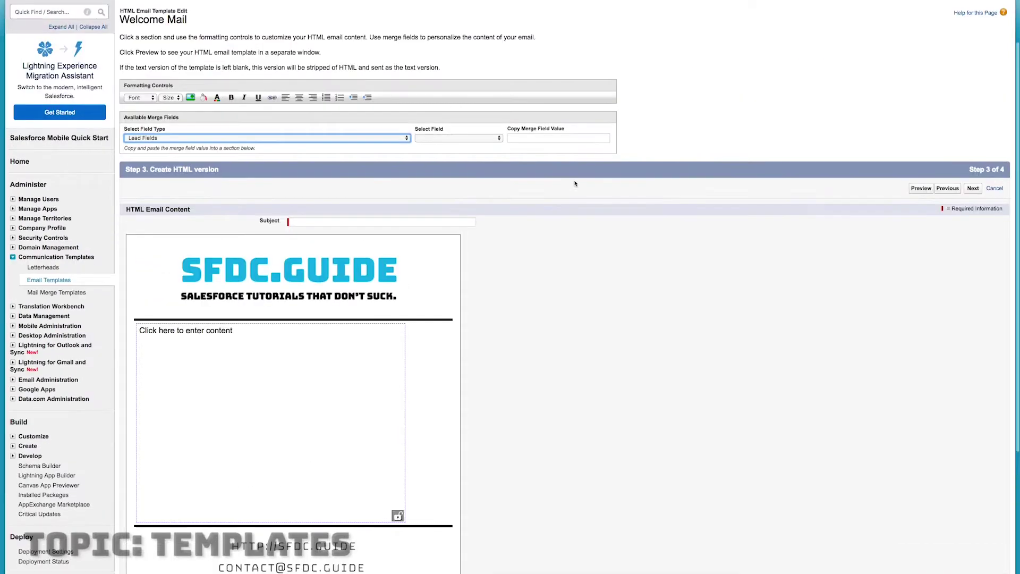
left_click(466, 138)
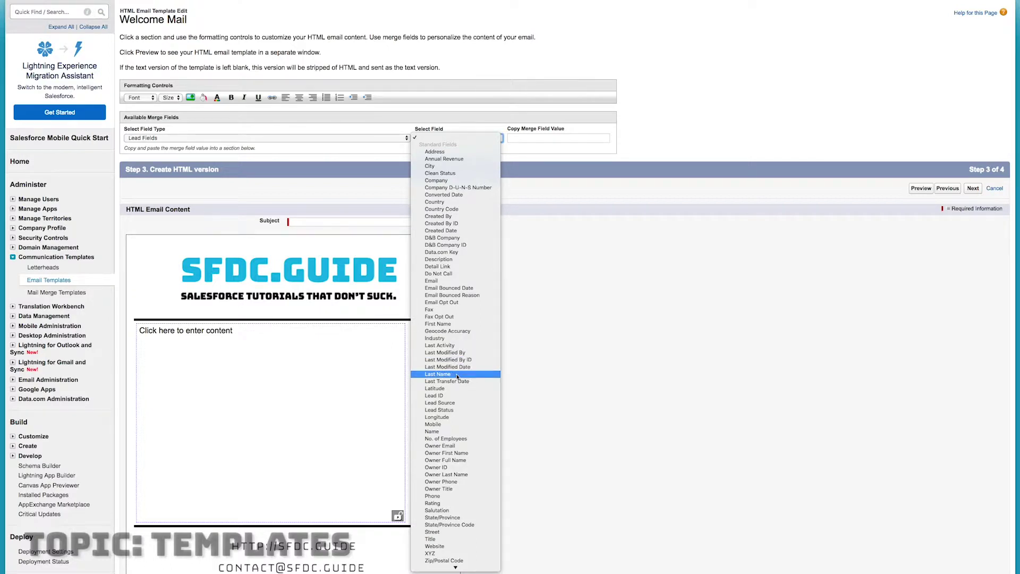
left_click(446, 323)
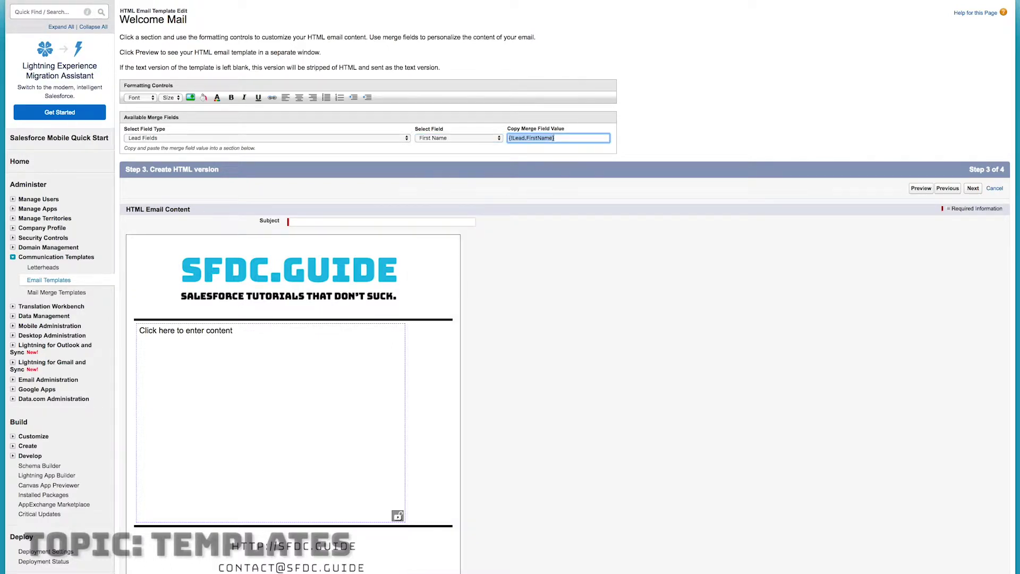
left_click(301, 368)
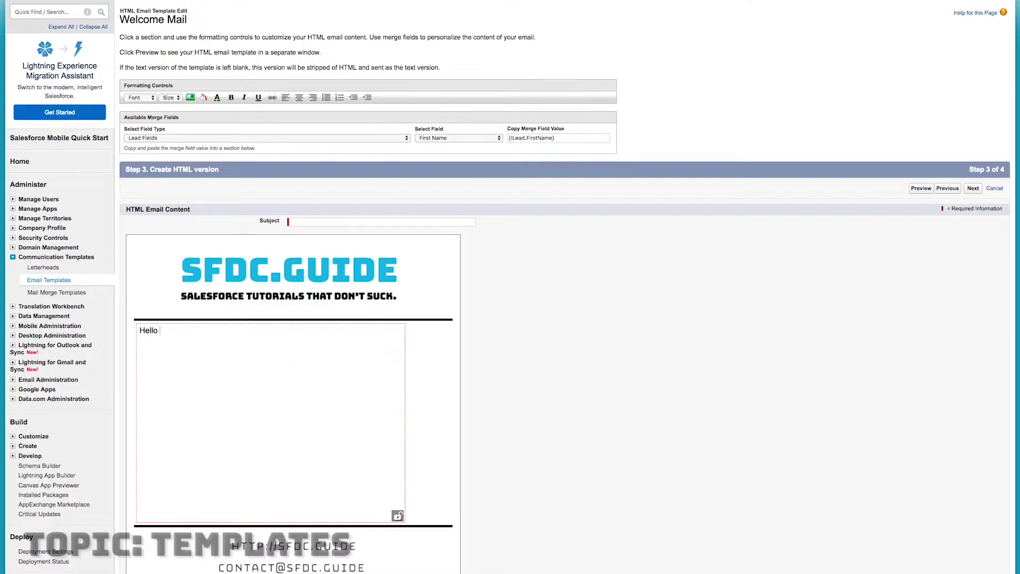
type("{!Lead.FirstName}")
- Set the email subject to 'Welcome to SFDC.Guide'
left_click(327, 221)
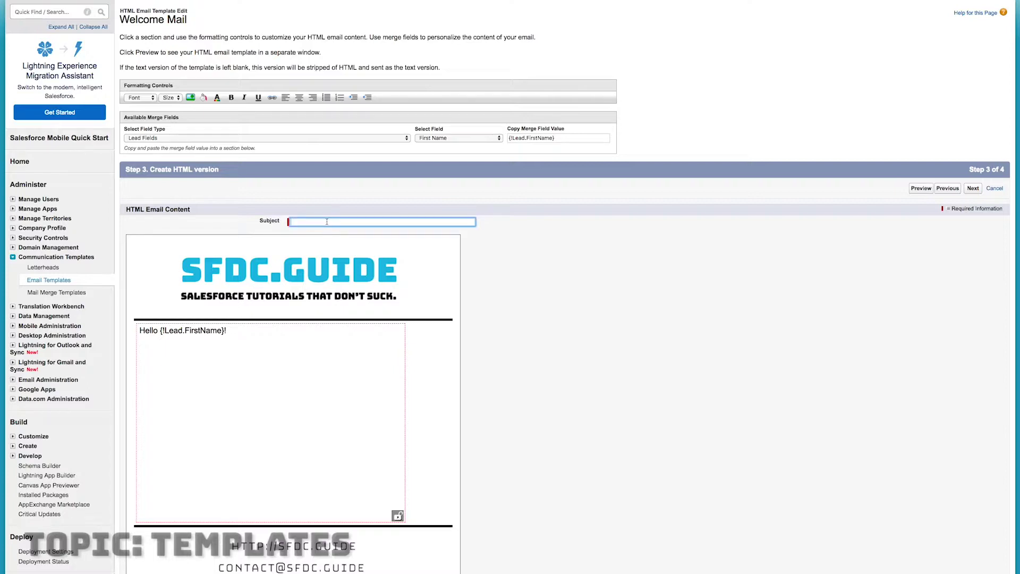
type("Welcome to SFDC.Guide")
left_click(303, 410)
- Write the thank-you body paragraph and sign off 'Regards, The SFDC.Guide Team'
scroll(303, 410, "down", 1)
key("Return")
type("I hope y")
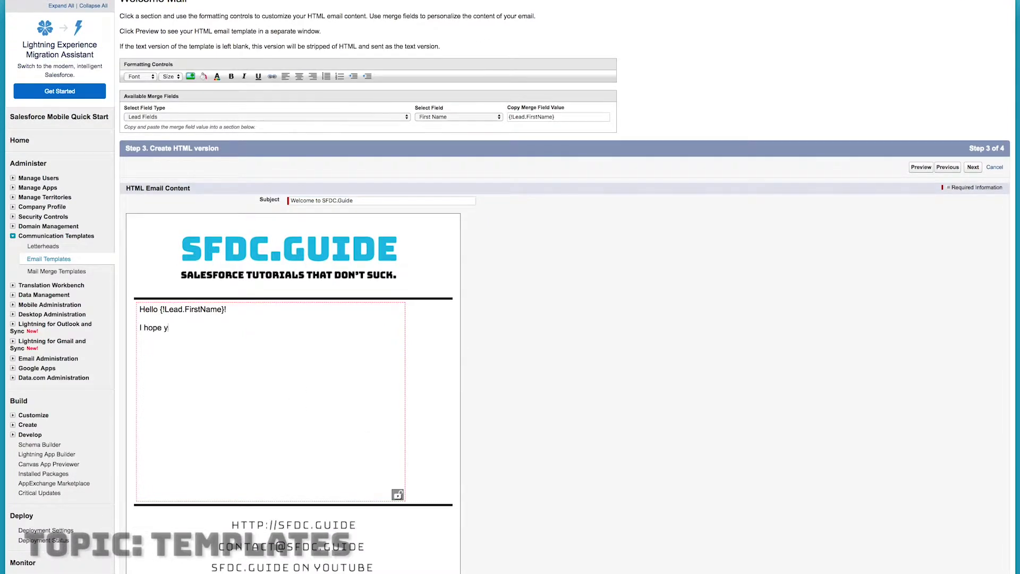
type("ou're having an awesome day! I just wanted to ")
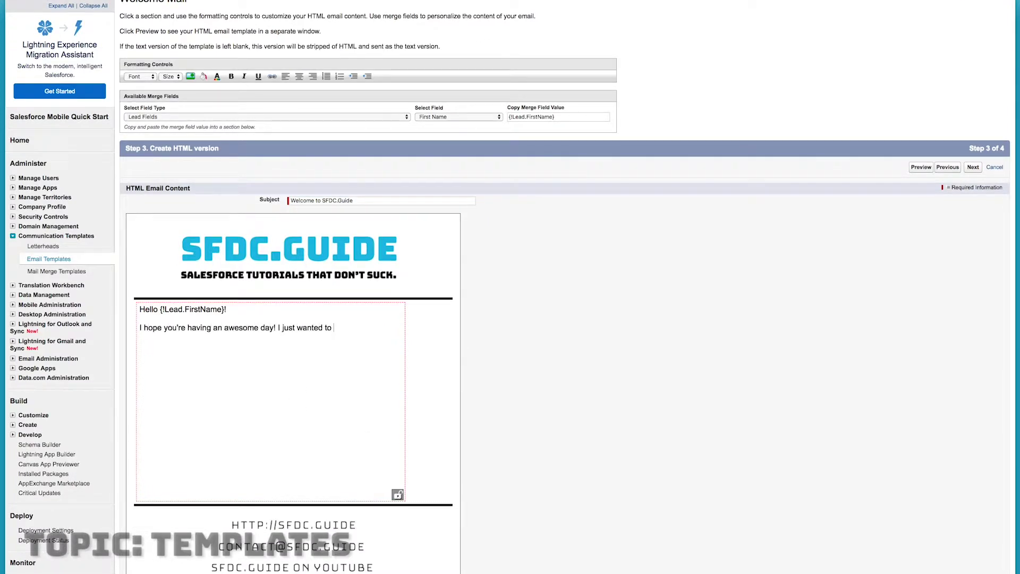
type("say hello and to thank you for joining us. ")
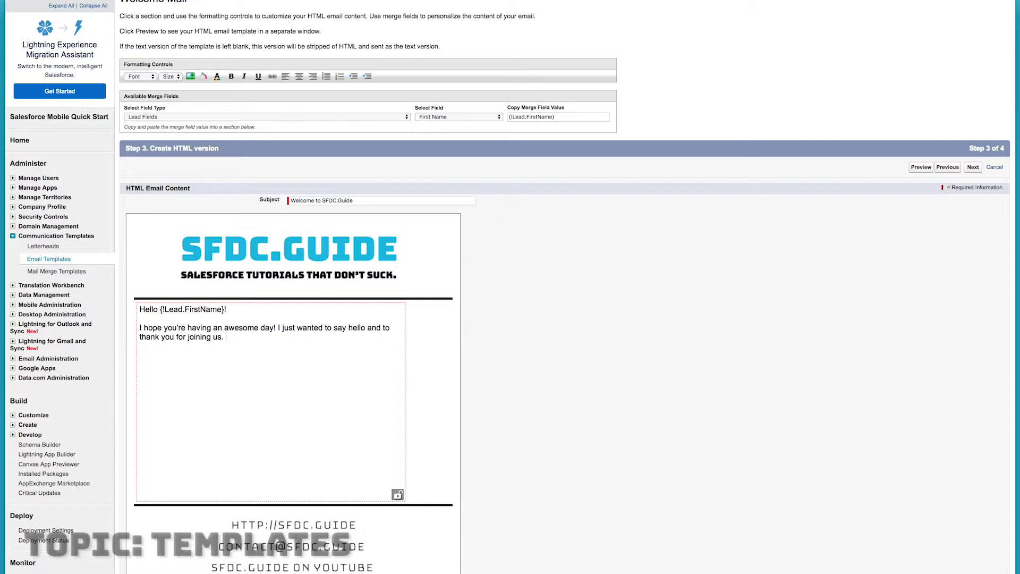
type("We are looking forward to sharing more grea")
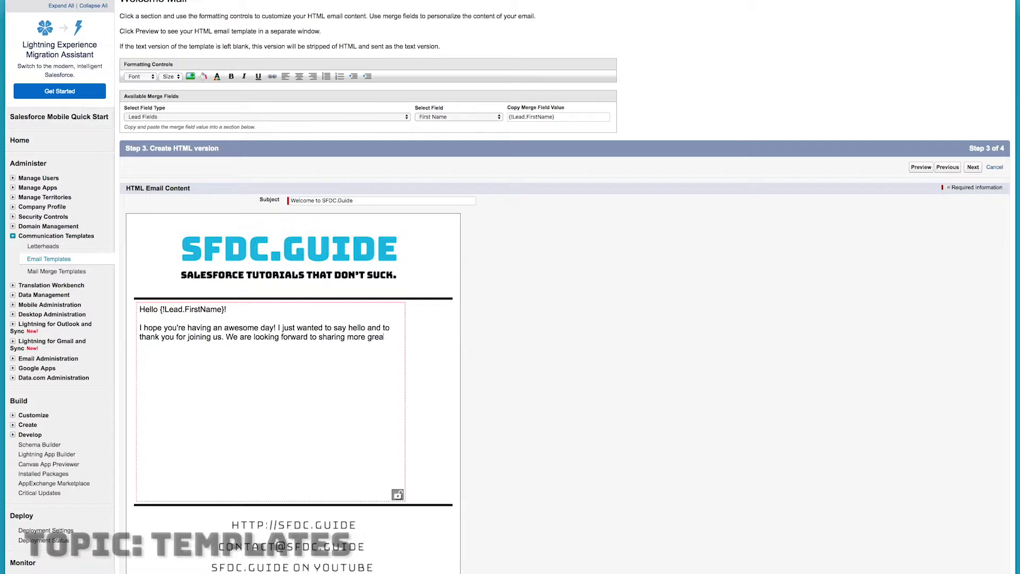
type("t content every week.")
key("Return")
key("Return")
type("Regards,")
key("Return")
key("Return")
type("The SFDC.Guide Team")
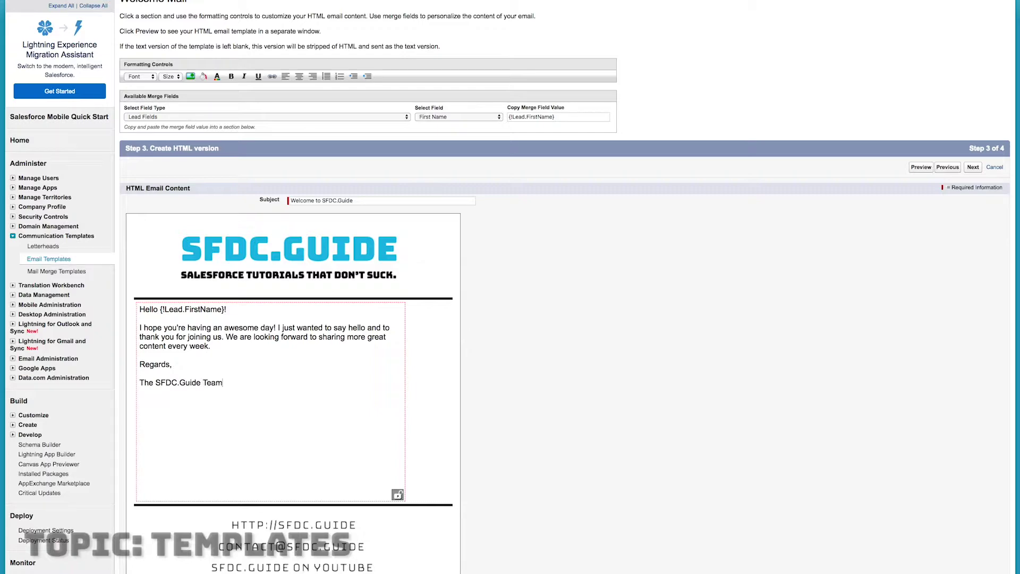
scroll(604, 456, "down", 5)
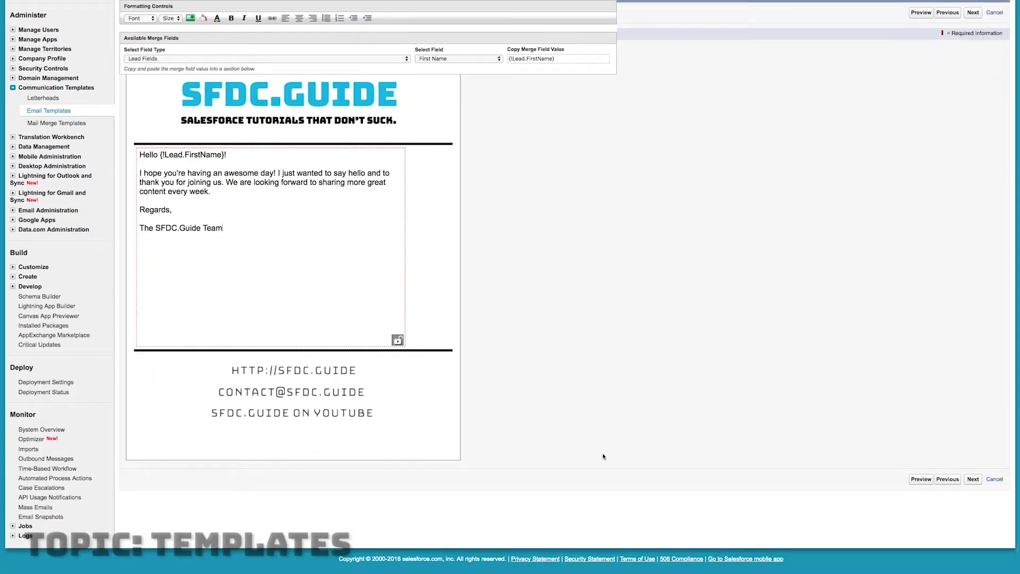
scroll(604, 456, "up", 8)
key("Tab")
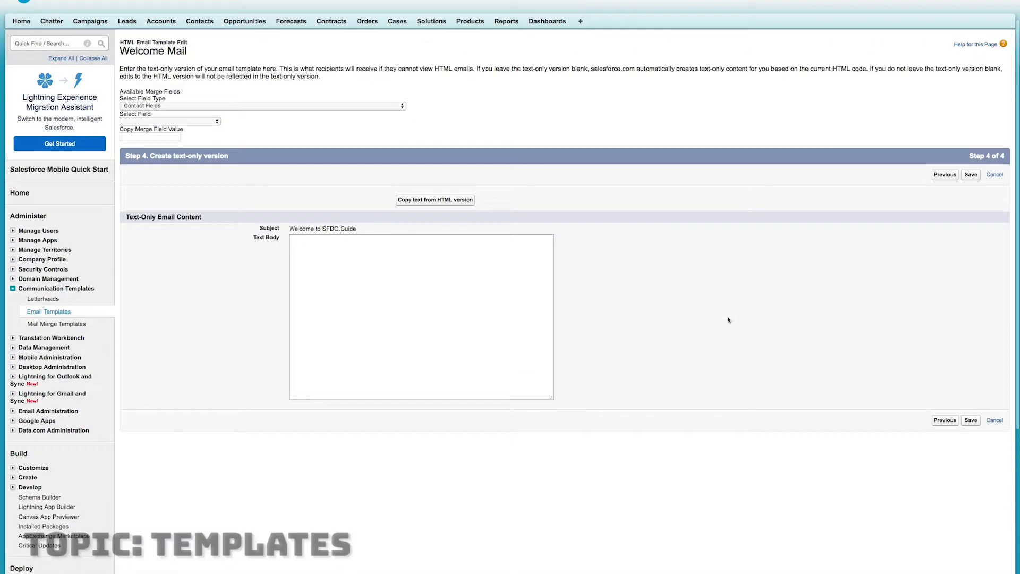
- Copy the HTML body into the text-only version, confirm the overwrite, and save the template
left_click(471, 230)
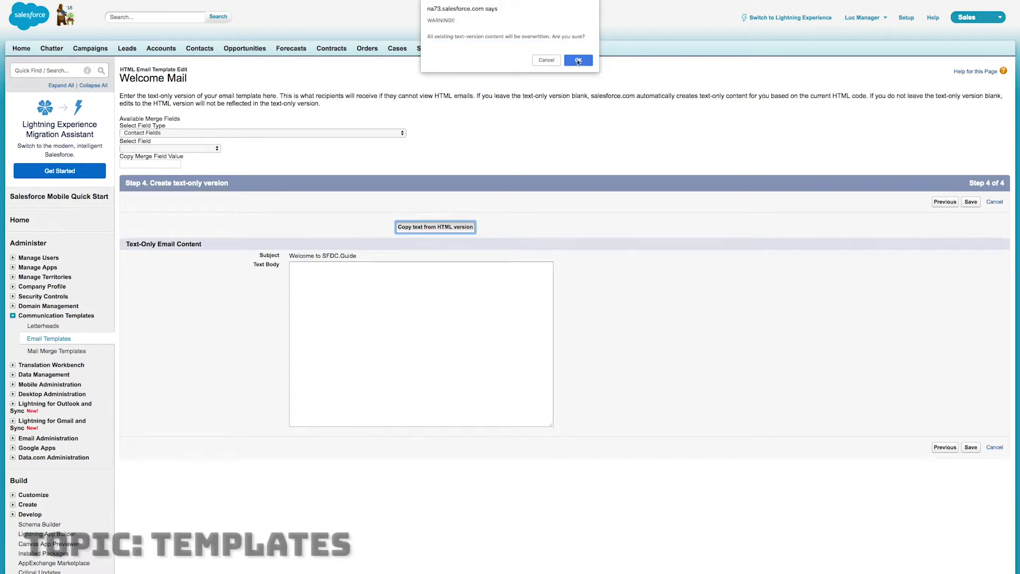
left_click(579, 62)
left_click(439, 337)
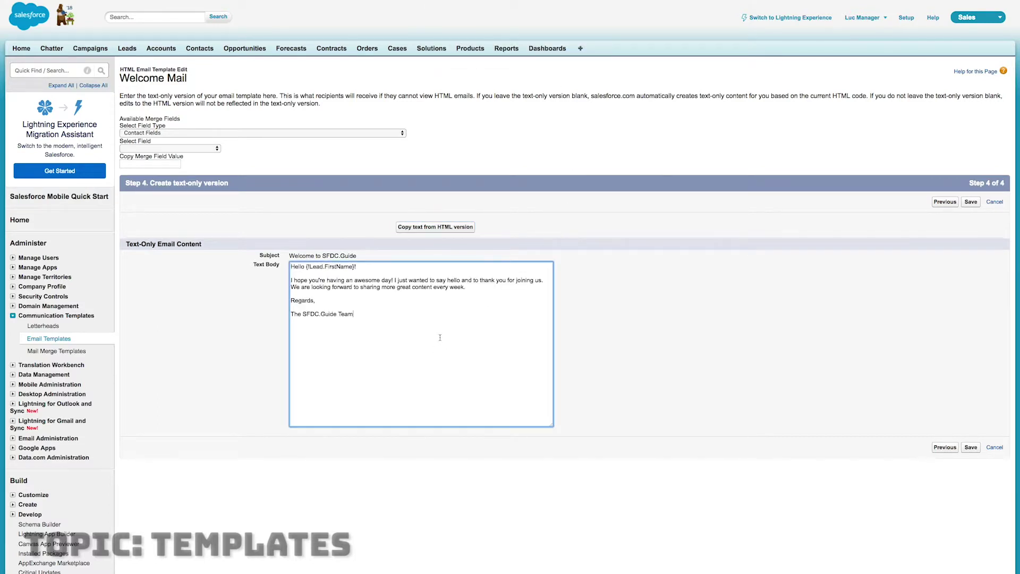
left_click(971, 447)
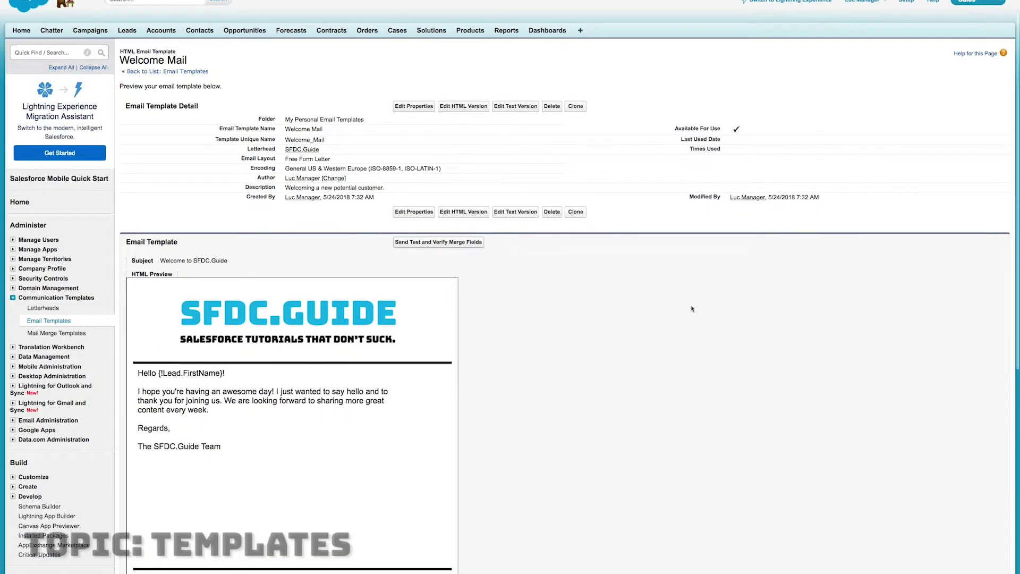
scroll(699, 311, "down", 5)
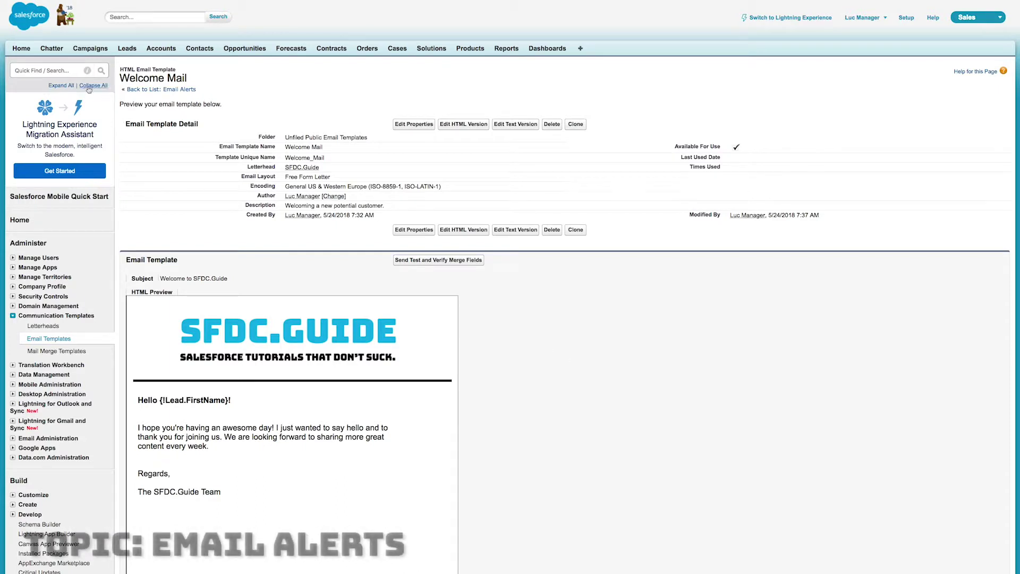
left_click(63, 69)
- Start a new email alert described 'Welcome Email' for the Lead object
type("alert")
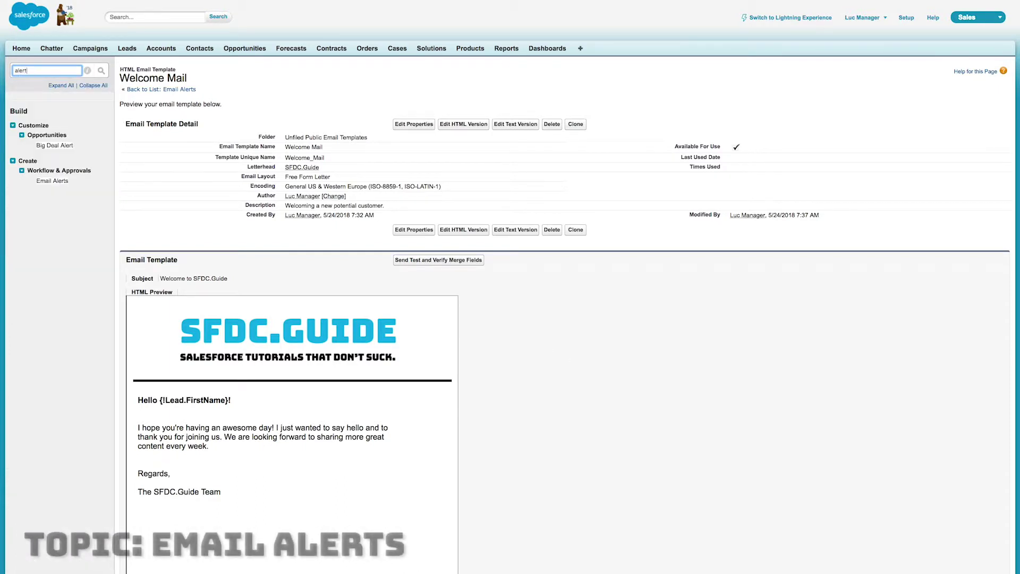
left_click(52, 180)
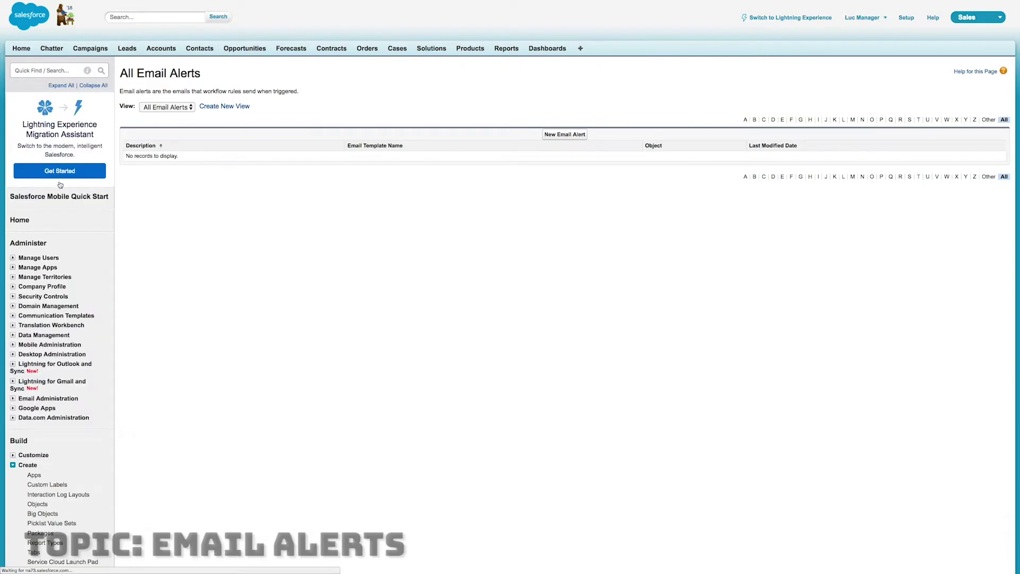
left_click(547, 137)
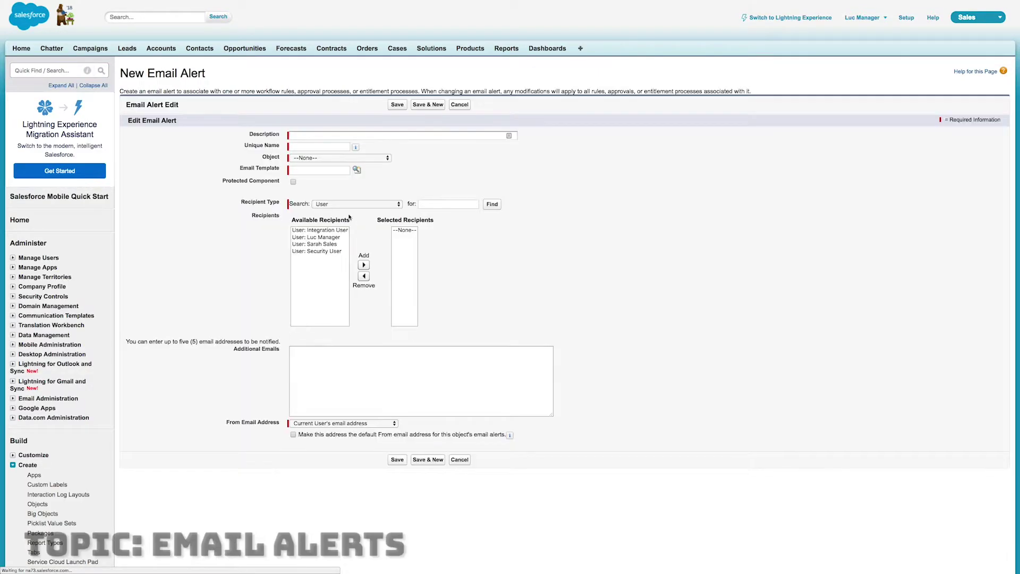
left_click(312, 136)
type("Welcome Email")
key("Tab")
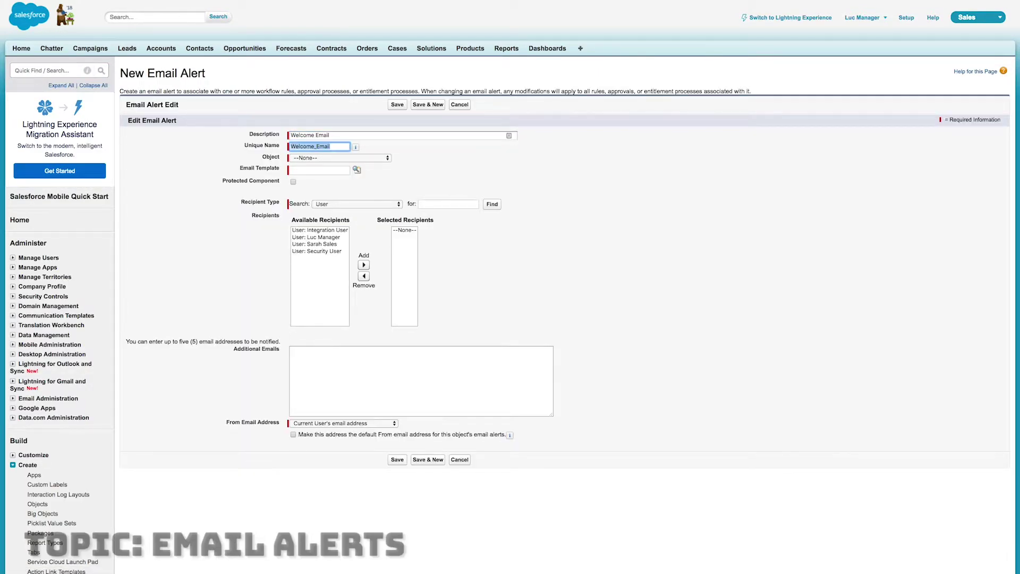
left_click(340, 158)
left_click(299, 358)
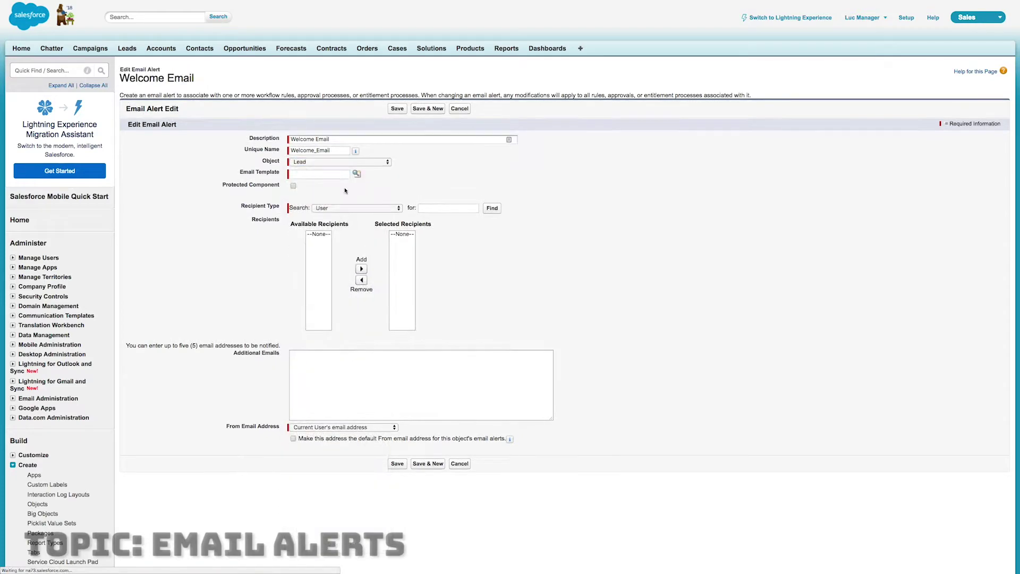
- Use the Welcome Mail template, send to Email Field: Email, and save the alert
left_click(373, 168)
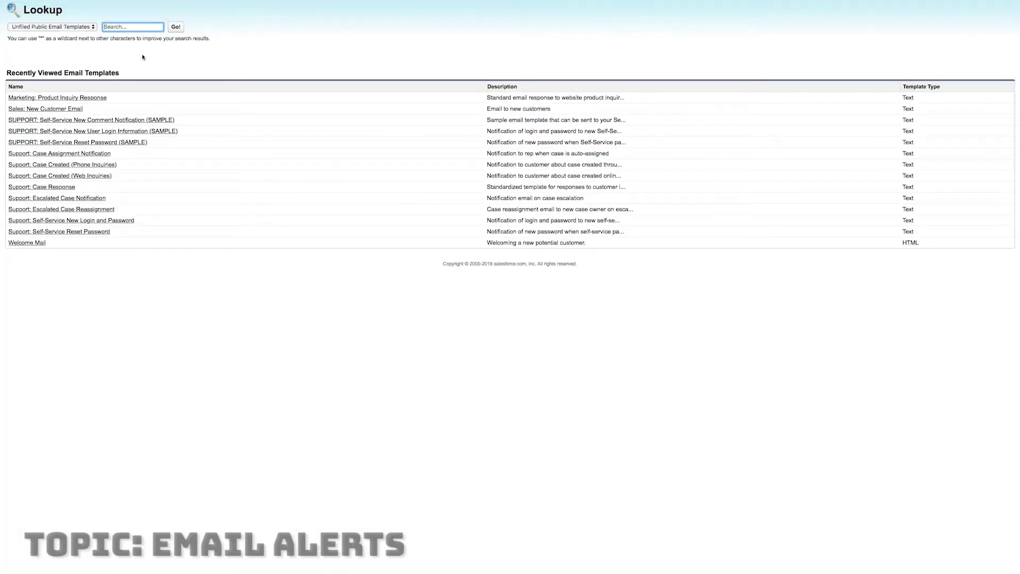
left_click(40, 243)
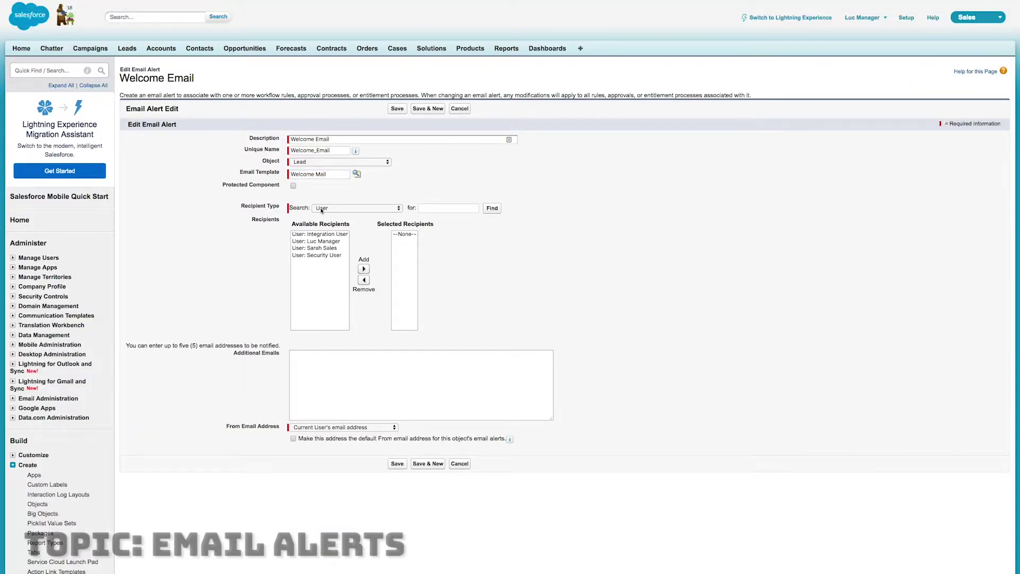
scroll(316, 200, "down", 1)
left_click(355, 192)
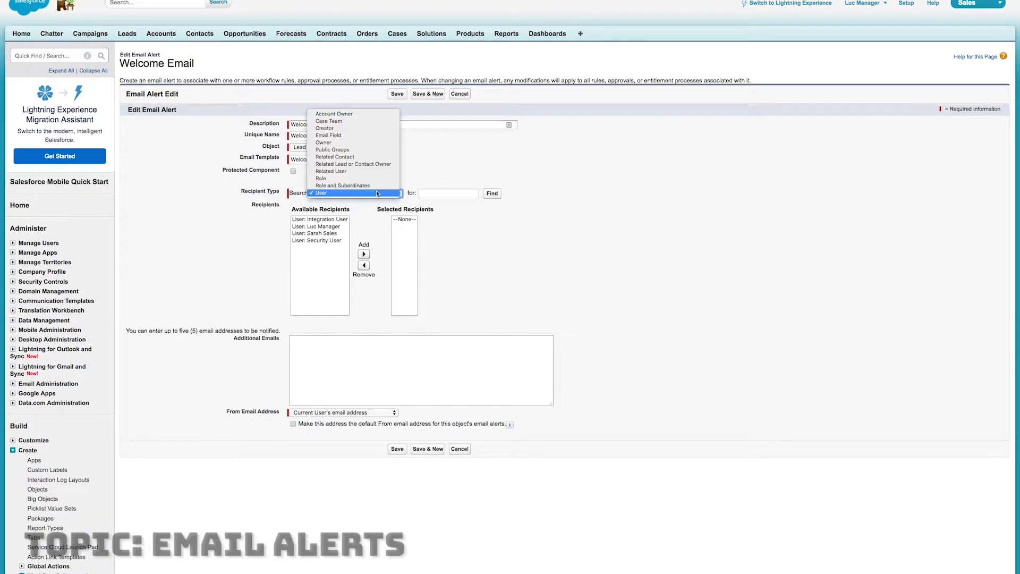
left_click(359, 135)
double_click(317, 219)
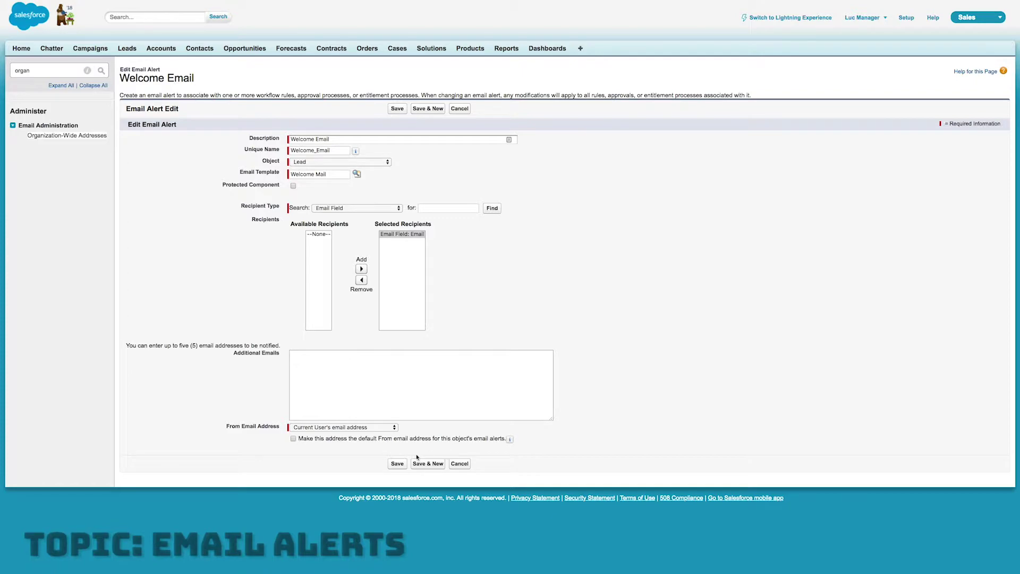
left_click(397, 464)
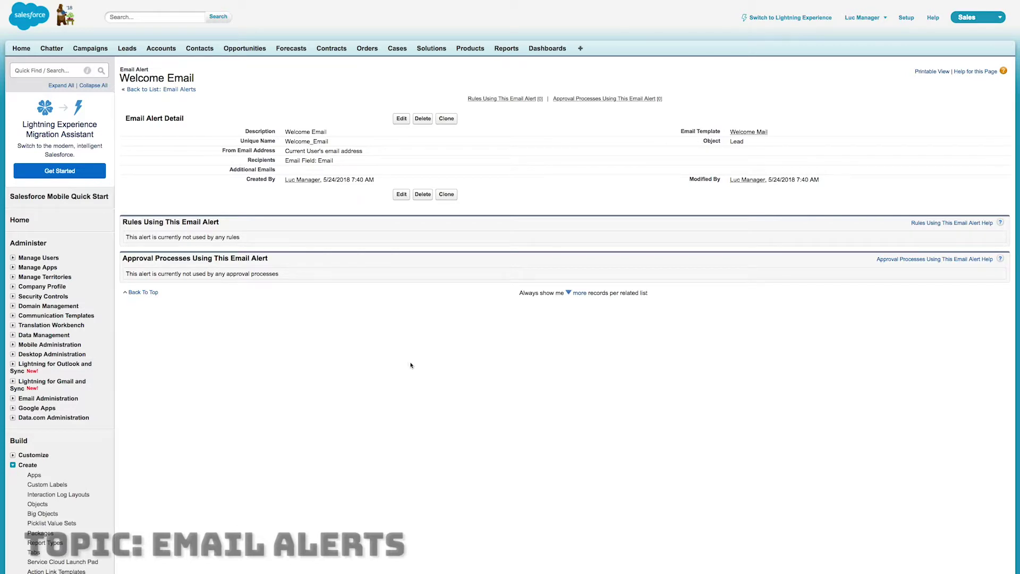
- Start a new workflow rule on the Lead object
left_click(18, 71)
type("workflo")
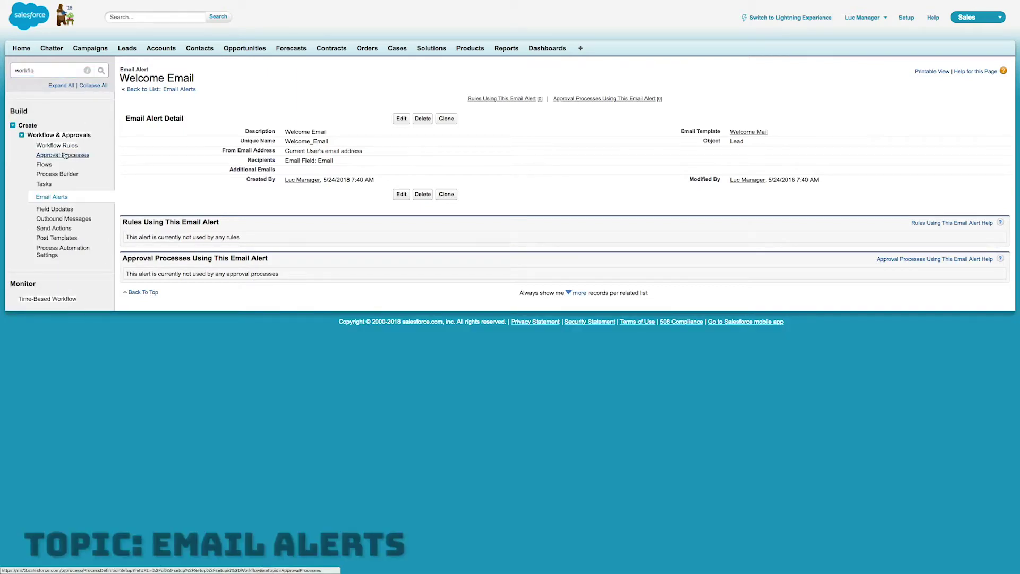
left_click(191, 17)
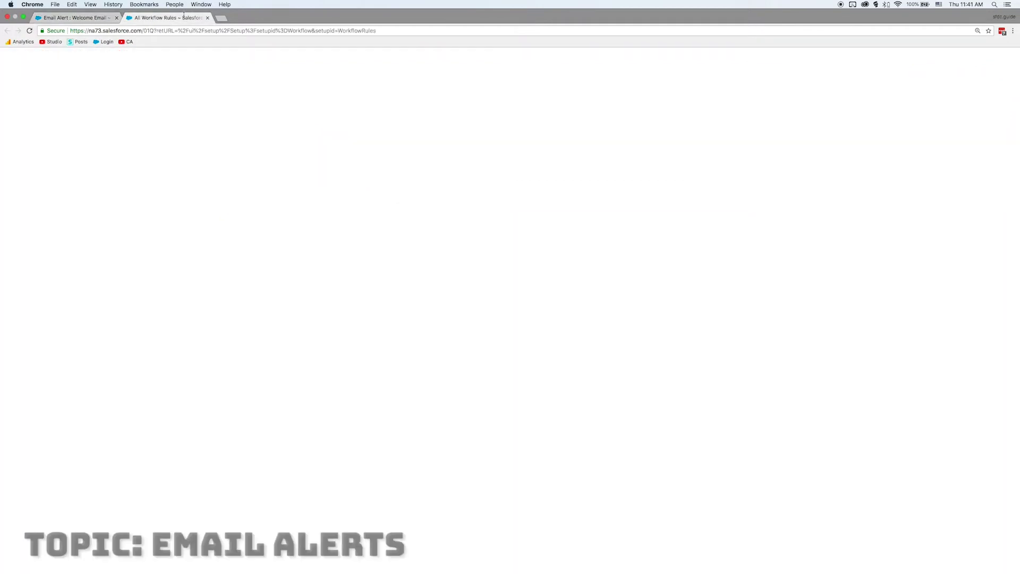
left_click(564, 167)
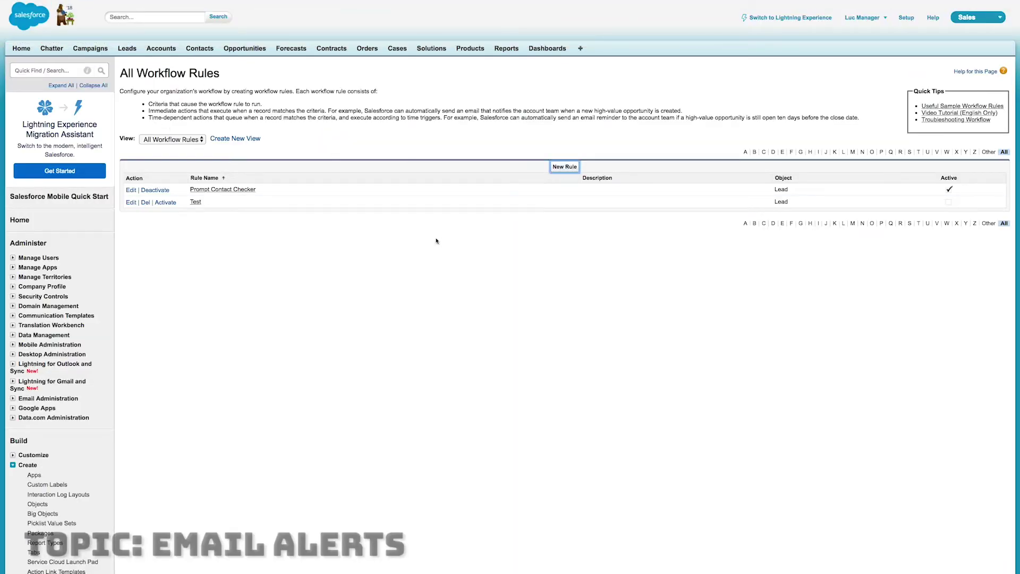
left_click(352, 167)
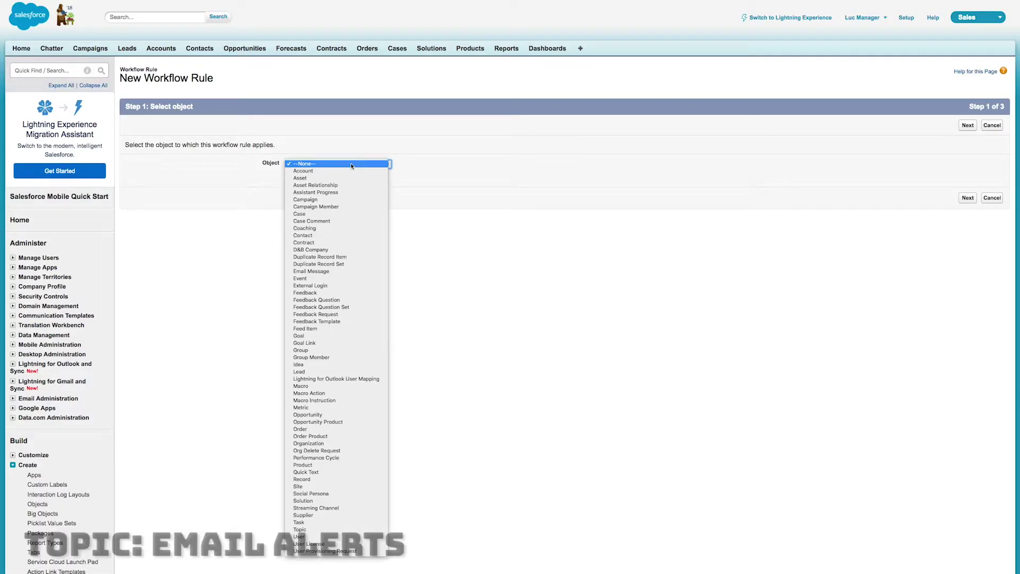
key("l")
key("Return")
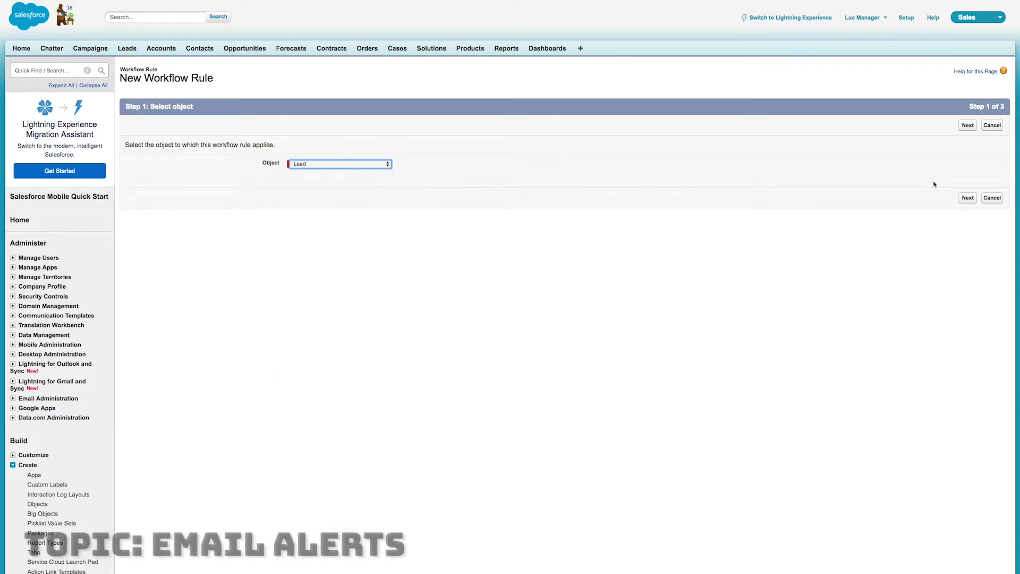
left_click(967, 197)
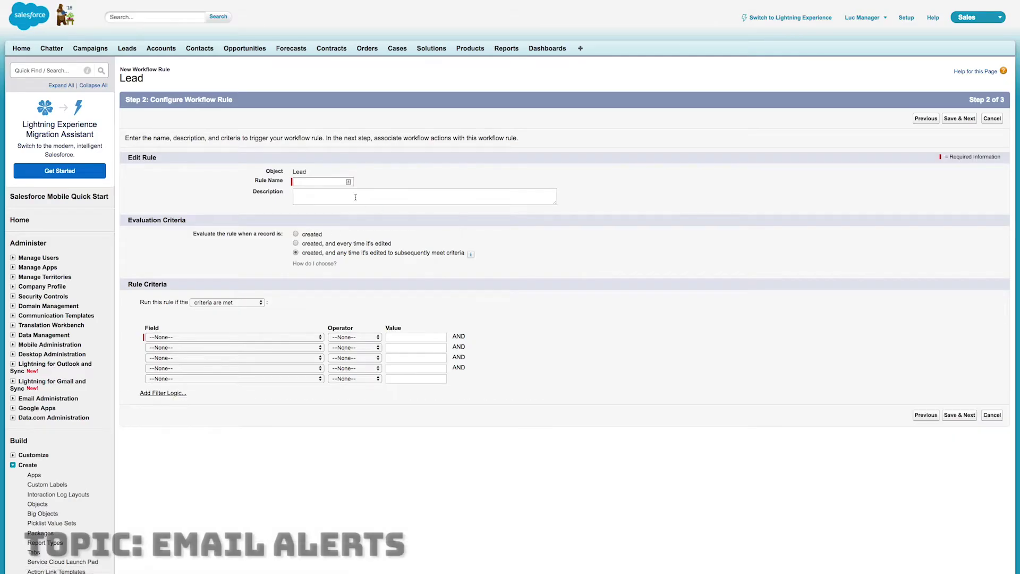
- Name the rule 'Send Welcome Mail' and evaluate it only when records are created
left_click(329, 183)
type("Send Welcome Mail")
key("Tab")
scroll(405, 212, "down", 1)
left_click(296, 210)
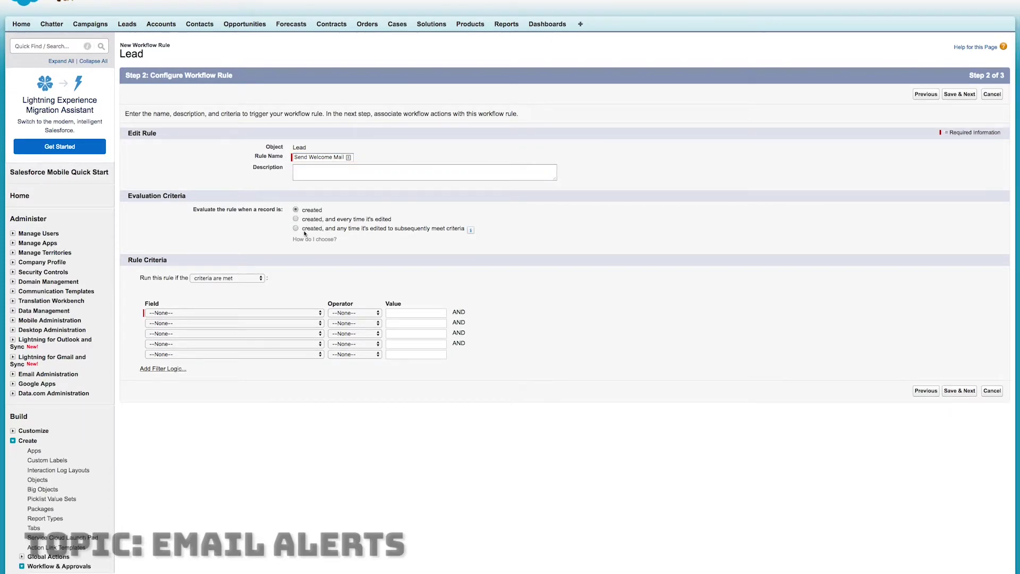
scroll(302, 228, "down", 1)
left_click(959, 369)
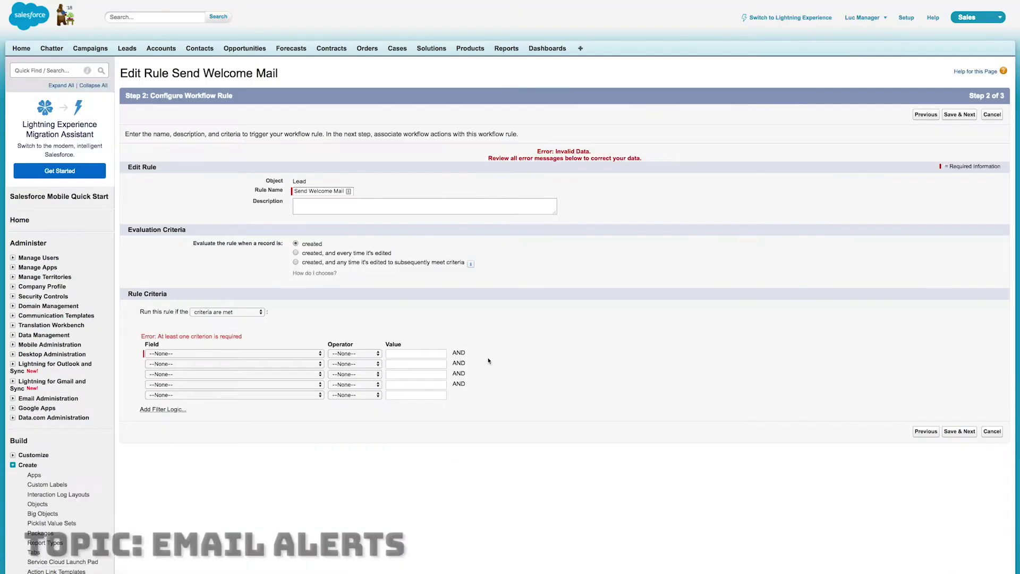
- Set the criterion Lead: Email not equal to blank, then save and continue to actions
left_click(251, 353)
scroll(265, 351, "down", 10)
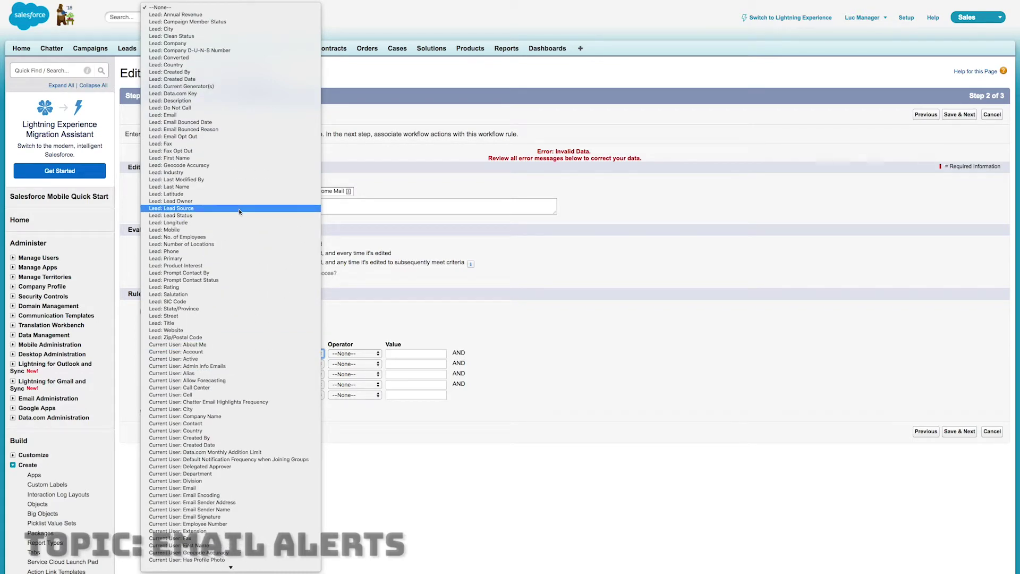
left_click(205, 116)
left_click(348, 353)
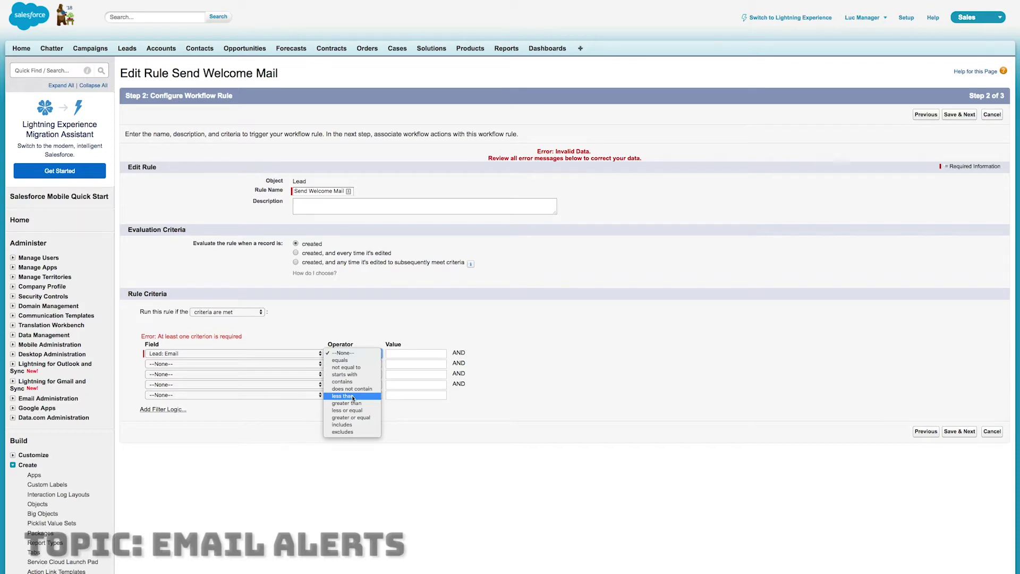
left_click(347, 367)
left_click(419, 353)
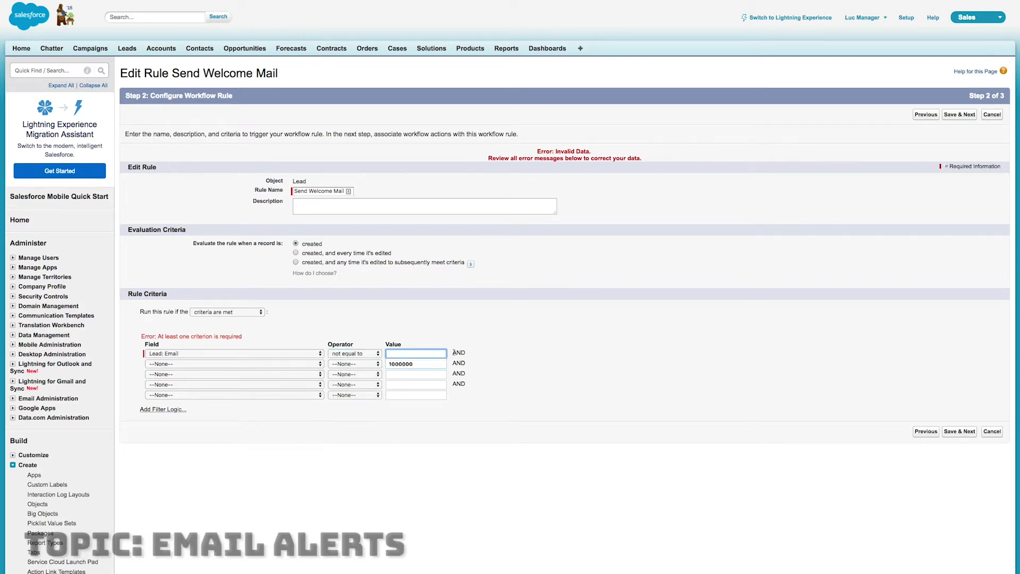
left_click(654, 375)
left_click(955, 431)
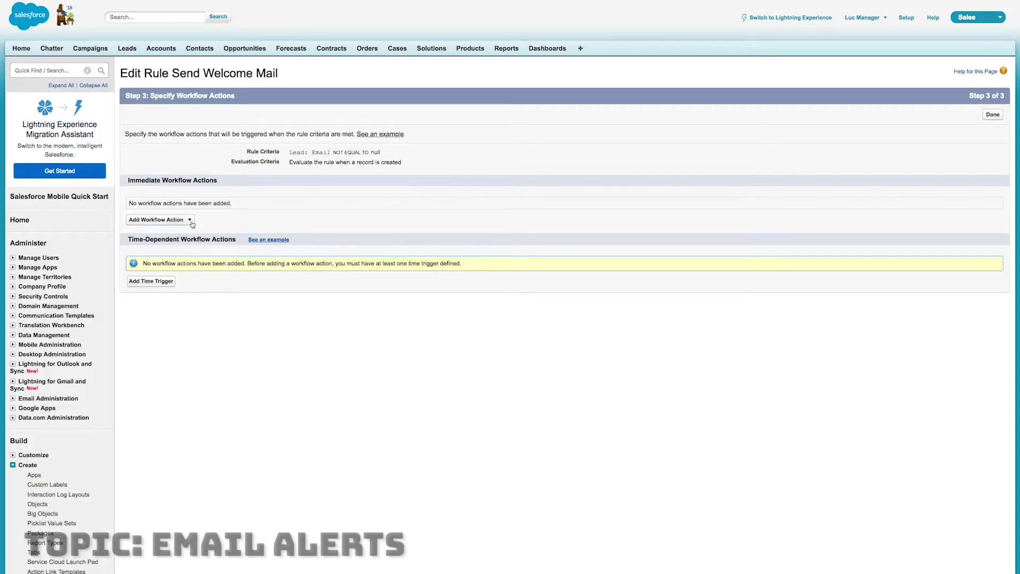
- Add the existing Email Alert 'Welcome Email' as the rule's immediate workflow action and save
left_click(191, 221)
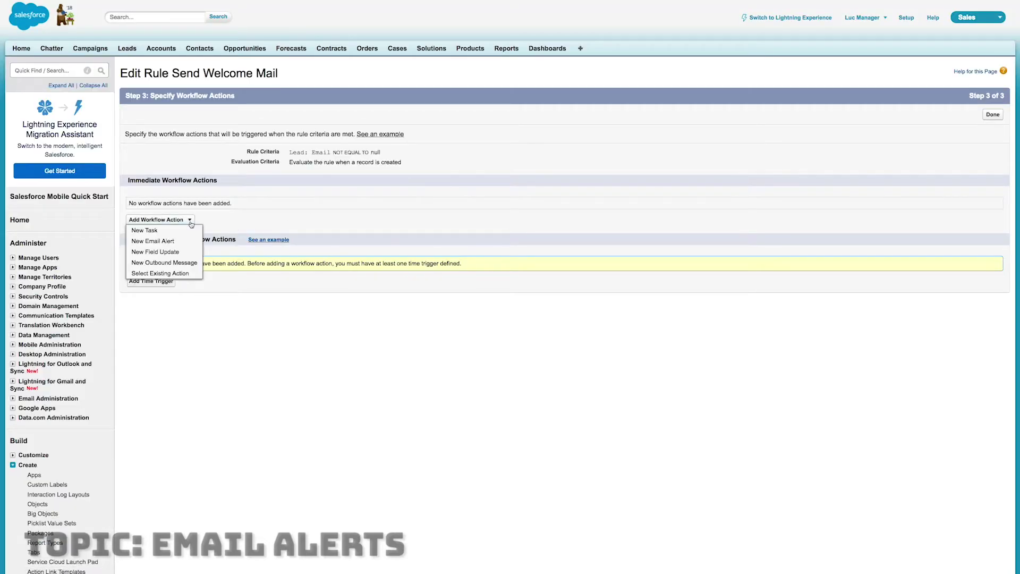
left_click(178, 274)
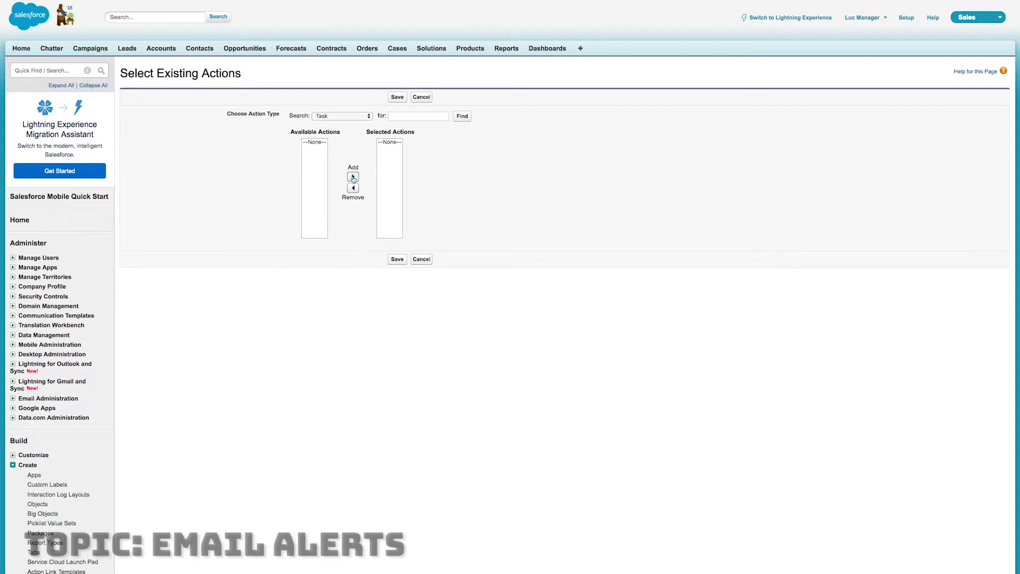
left_click(350, 117)
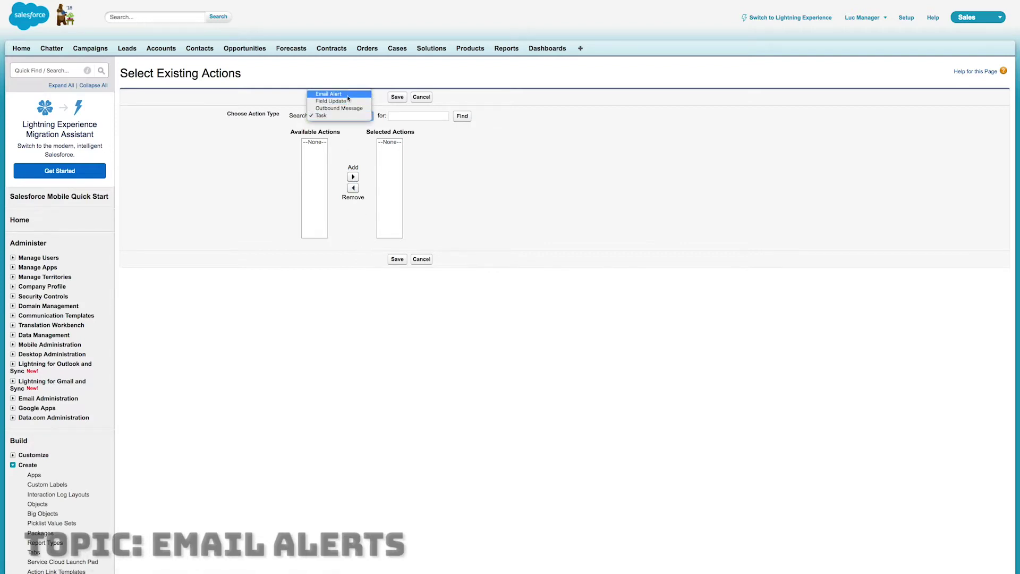
left_click(330, 94)
left_click(348, 143)
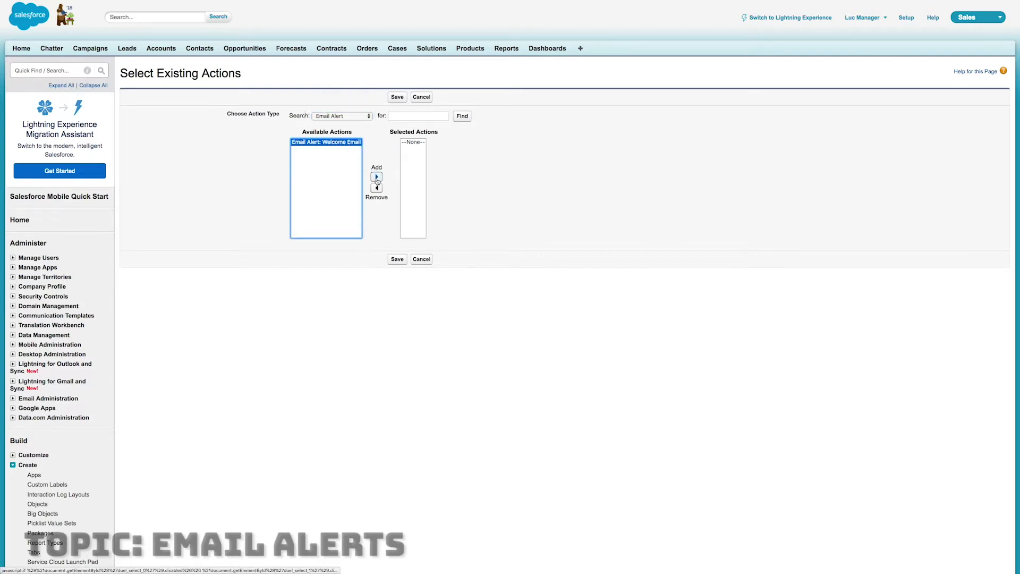
left_click(376, 176)
left_click(398, 259)
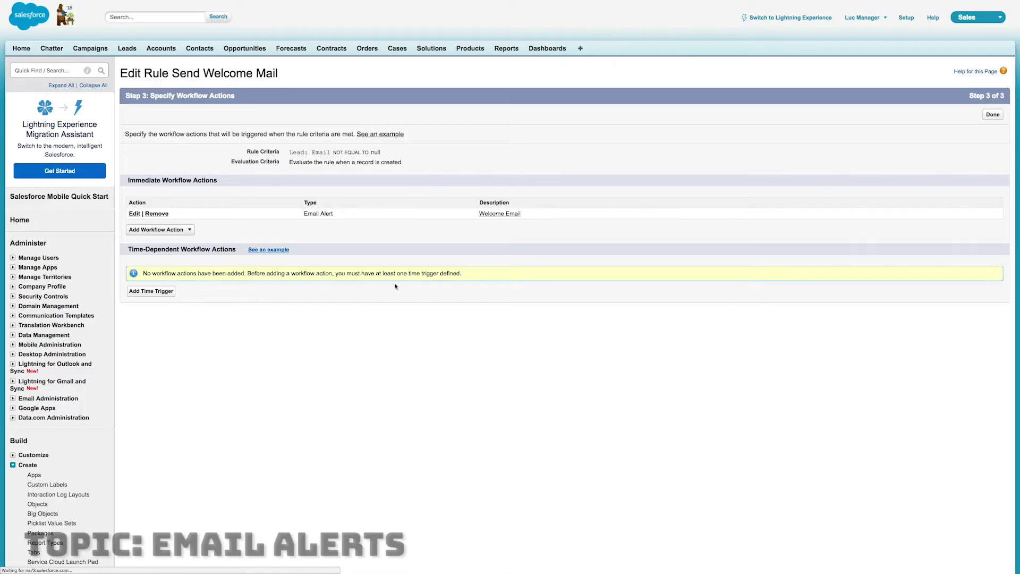
- Finish editing, activate the Send Welcome Mail rule, and return to the Welcome Email alert tab
left_click(992, 114)
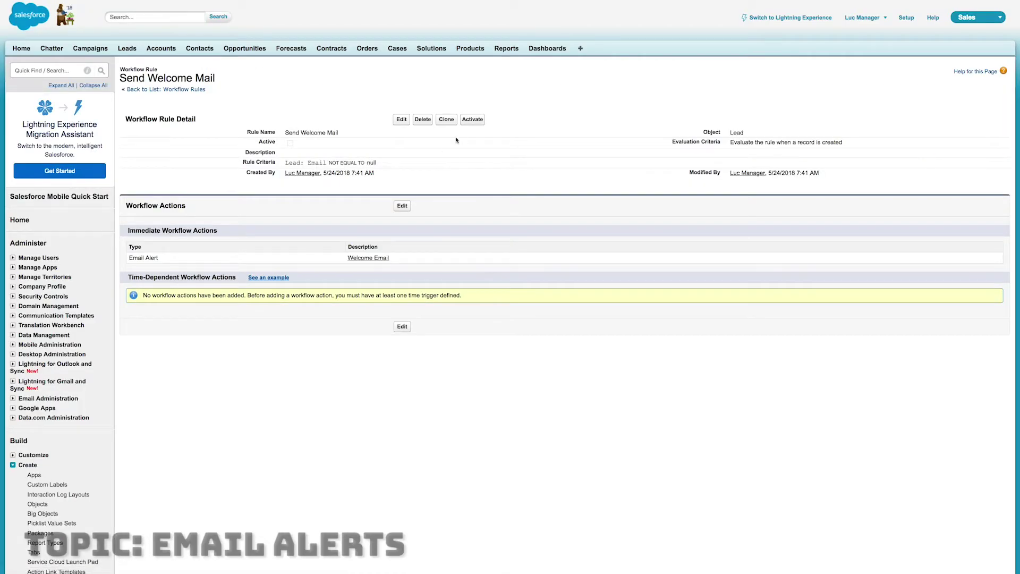
left_click(472, 119)
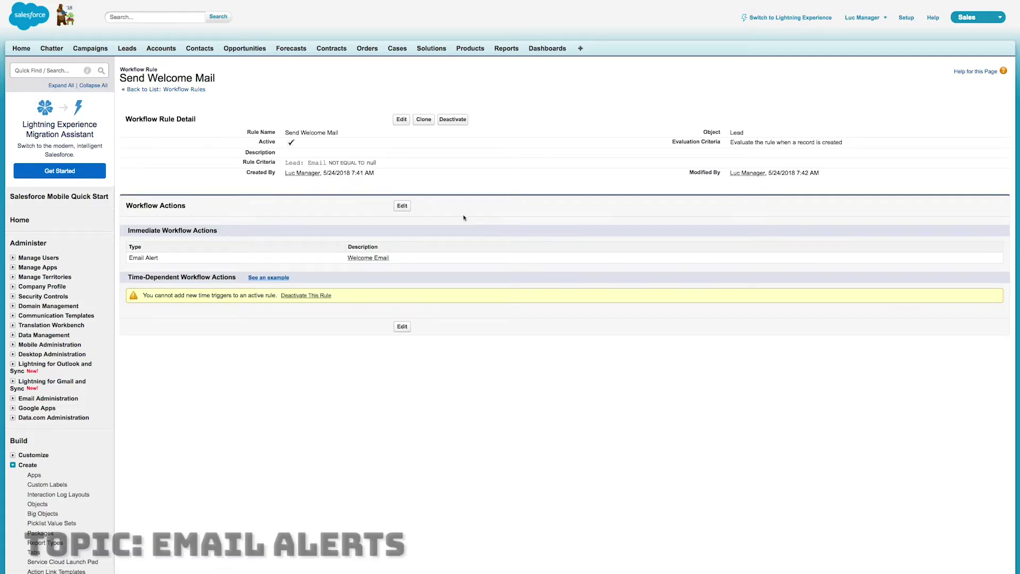
mouse_move(376, 2)
left_click(80, 18)
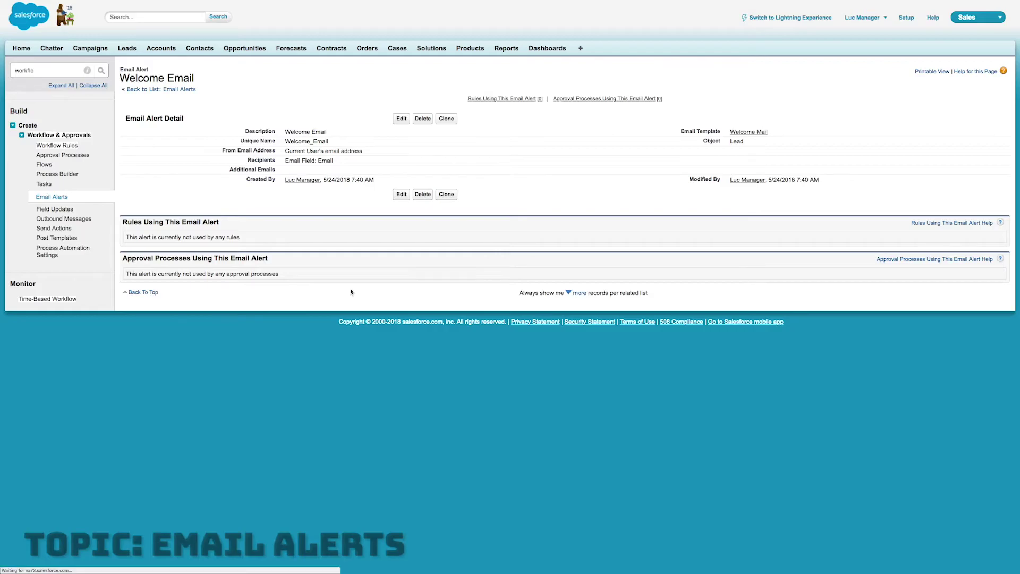
- Reload the Welcome Email alert, then open the Welcome Mail template and its SFDC.Guide letterhead
key("super+r")
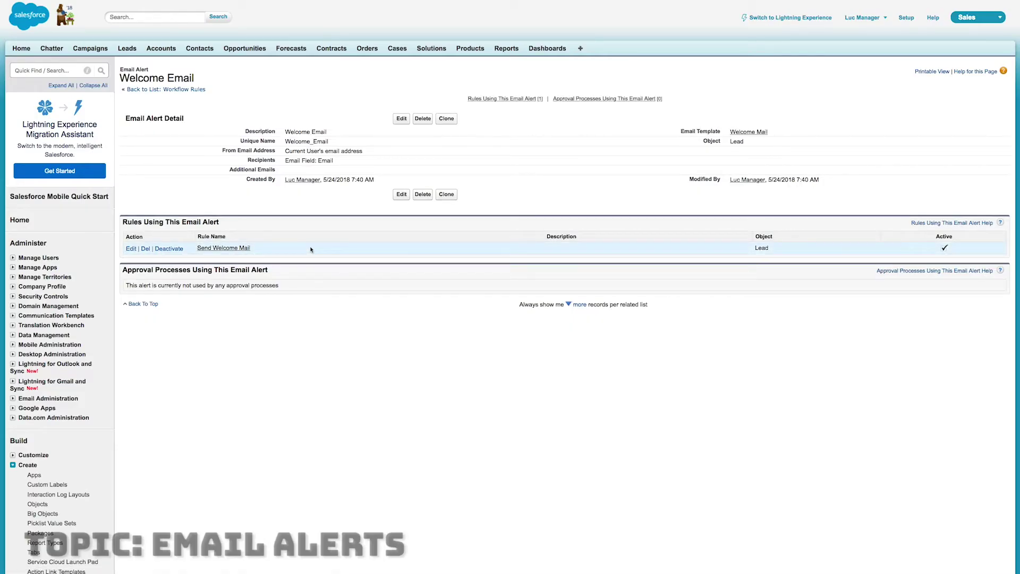
left_click(757, 132)
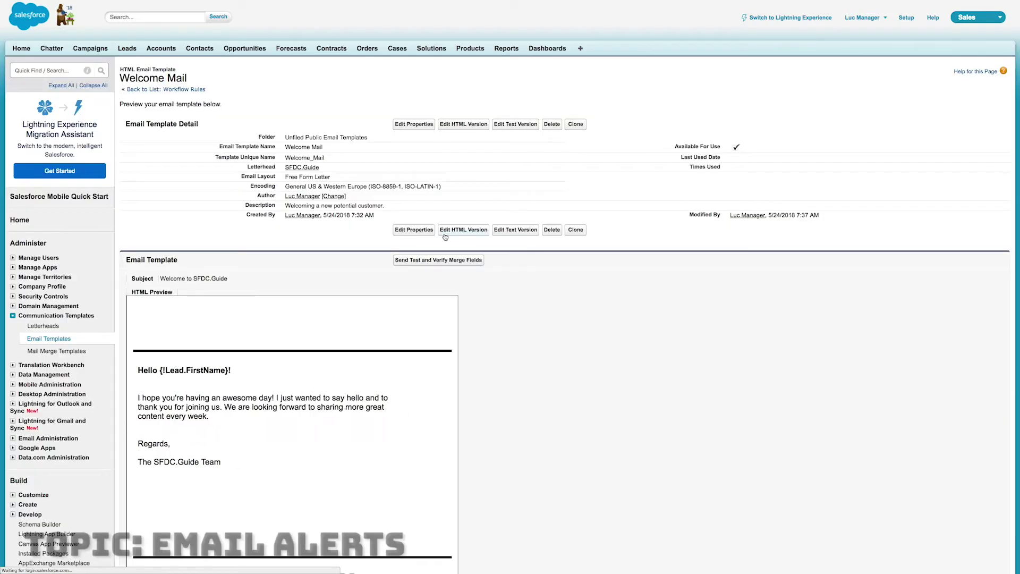
scroll(551, 278, "down", 3)
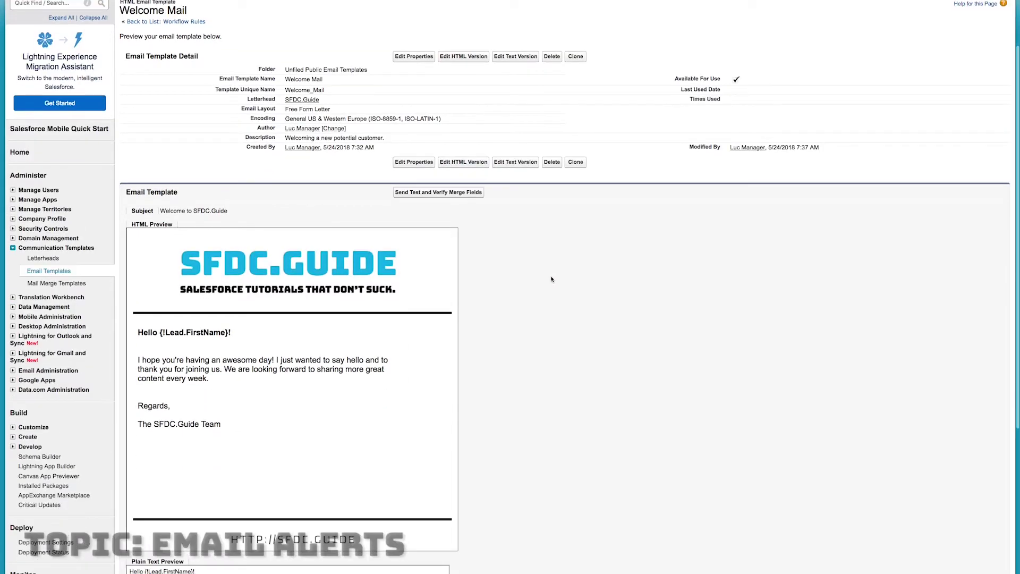
left_click(304, 100)
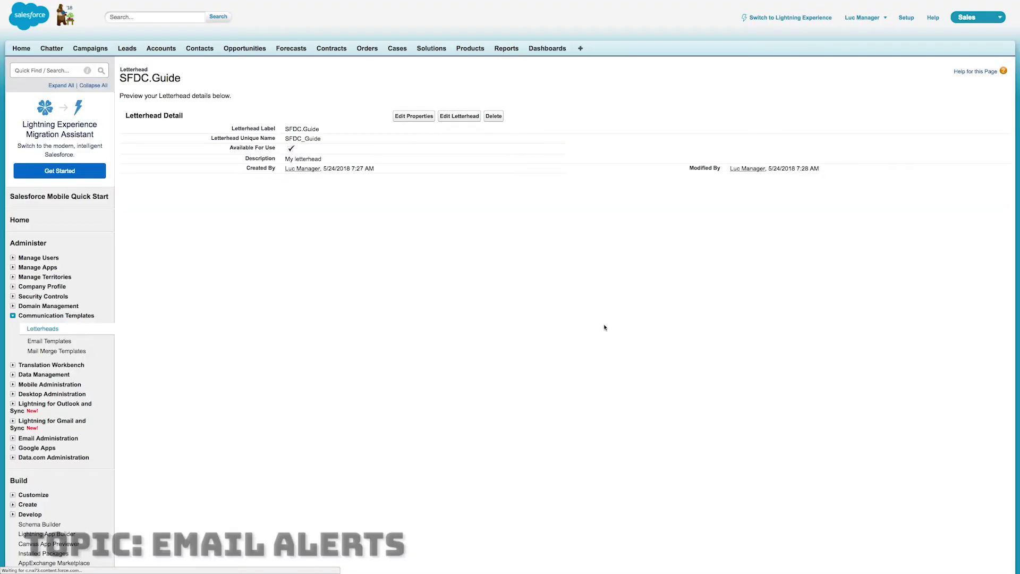